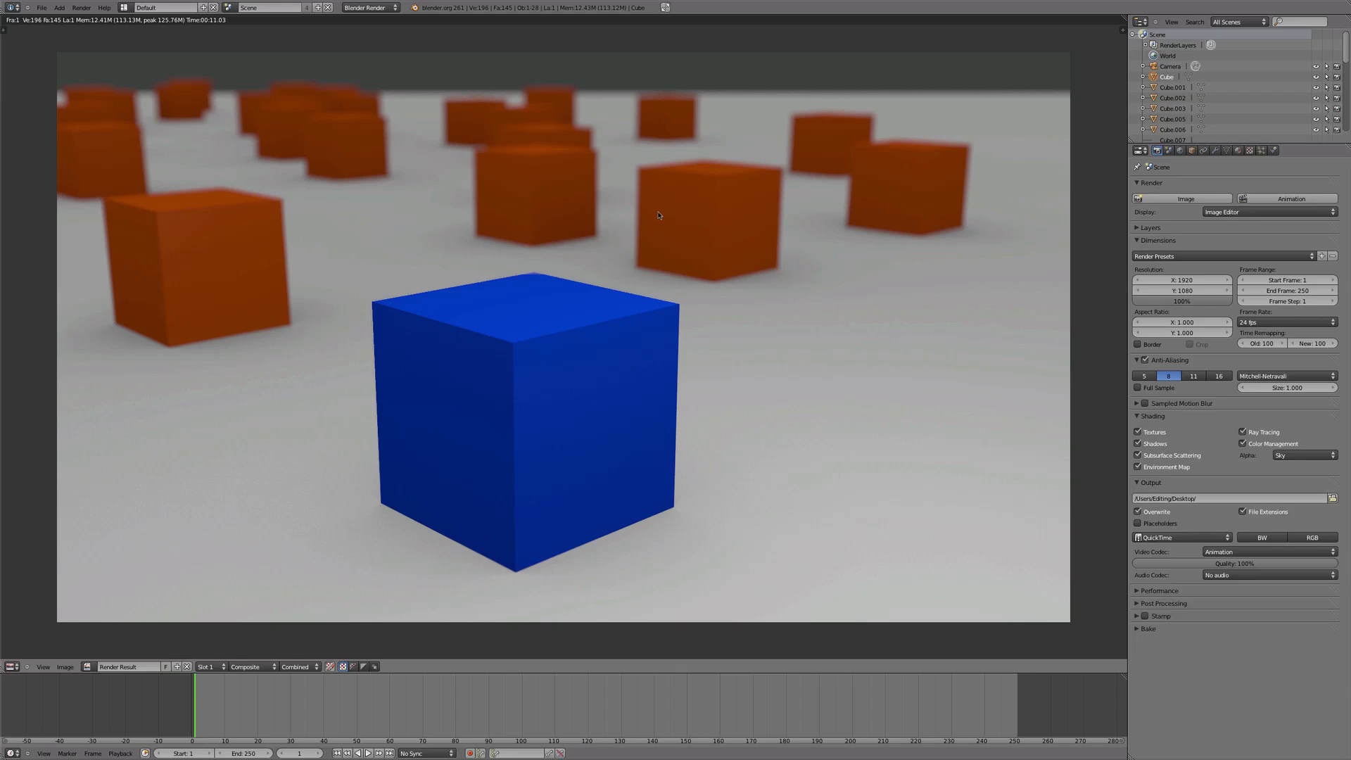
- Reload the default start-up scene
{"action": "scroll", "coordinate": [677, 207], "scroll_direction": "up", "scroll_amount": 4}
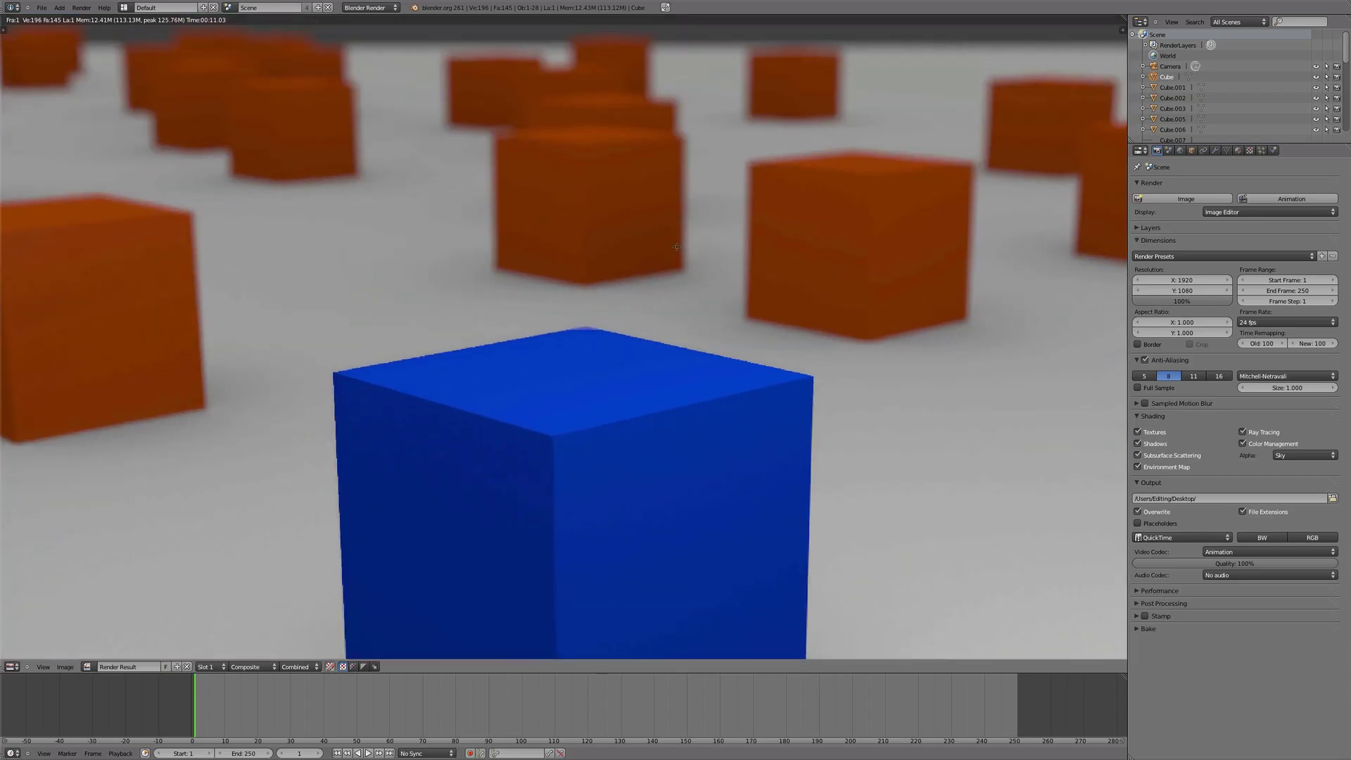
{"action": "scroll", "coordinate": [647, 228], "scroll_direction": "down", "scroll_amount": 5}
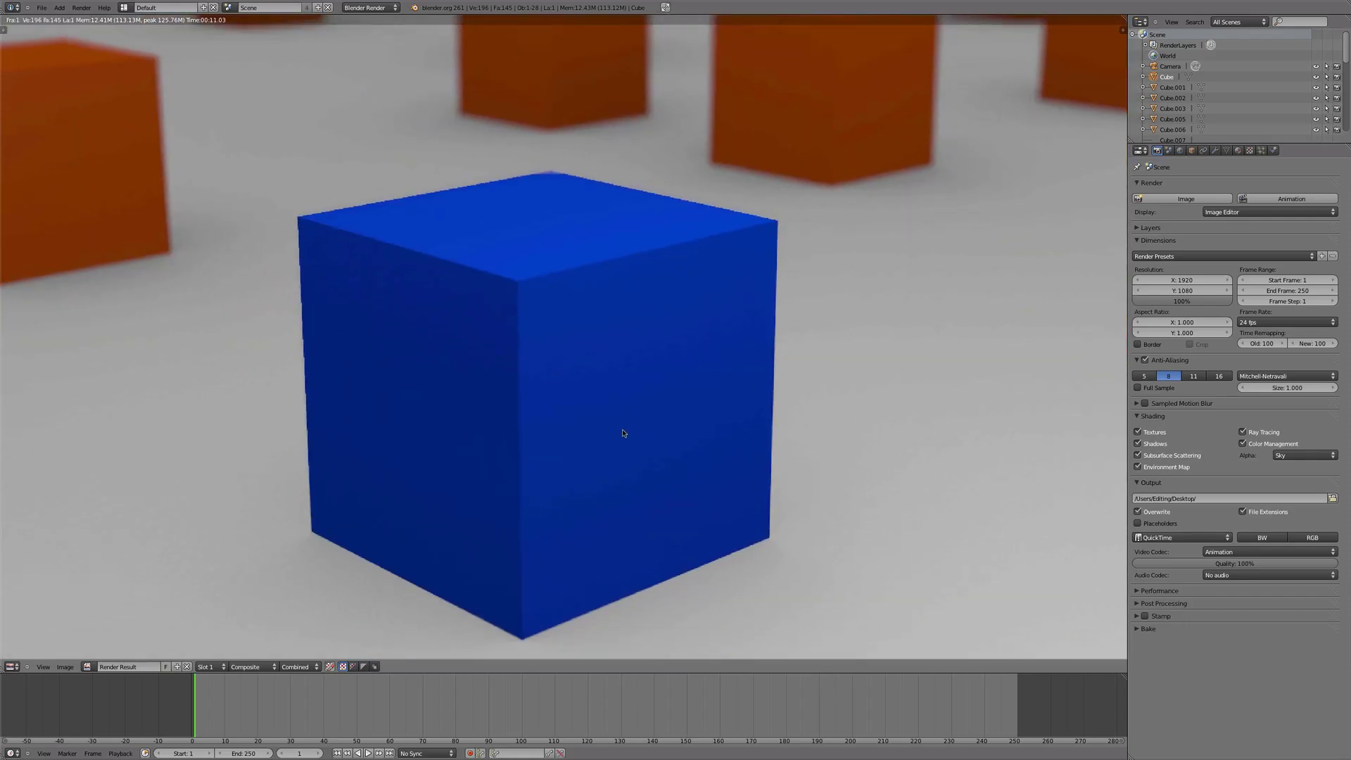
{"action": "key", "text": "ctrl+n"}
{"action": "left_click", "coordinate": [623, 432]}
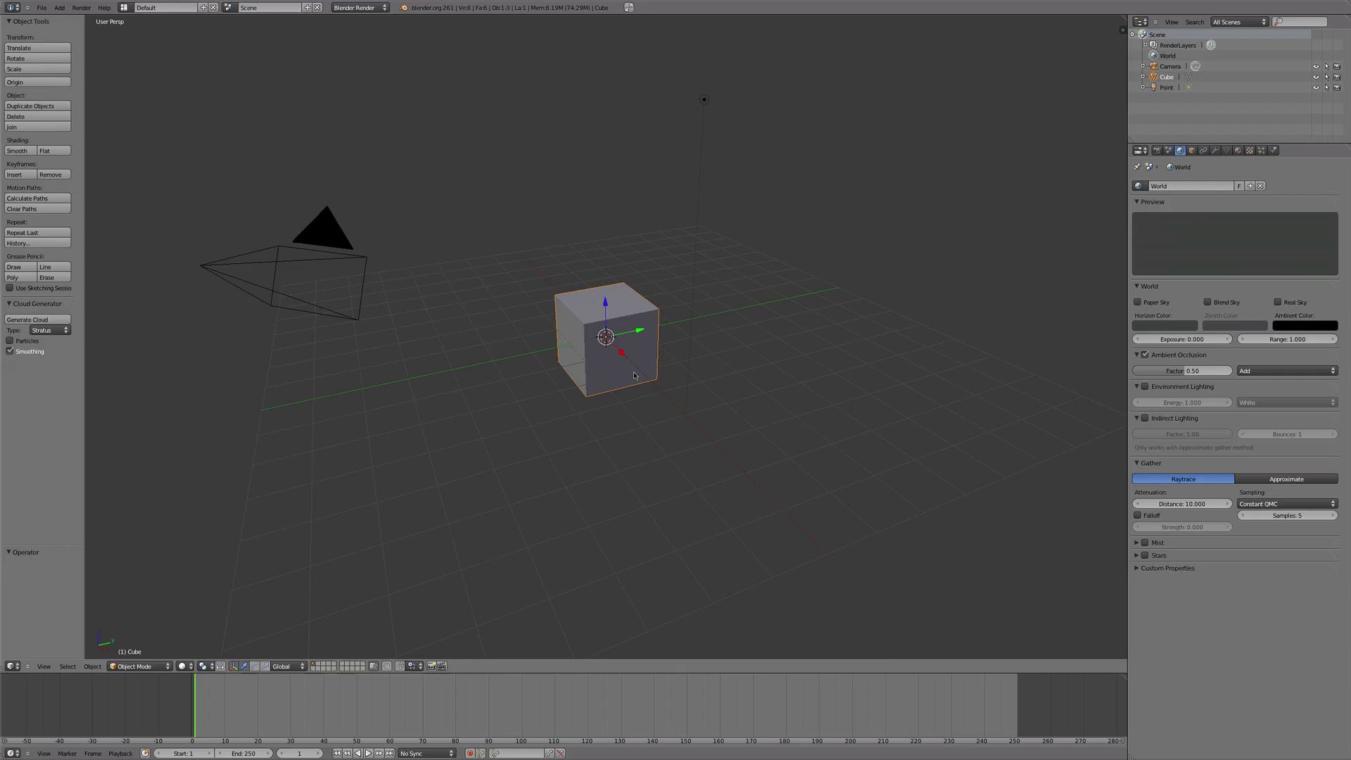
- Add an empty at the cube's centre and rename it DOF
{"action": "key", "text": "shift+a"}
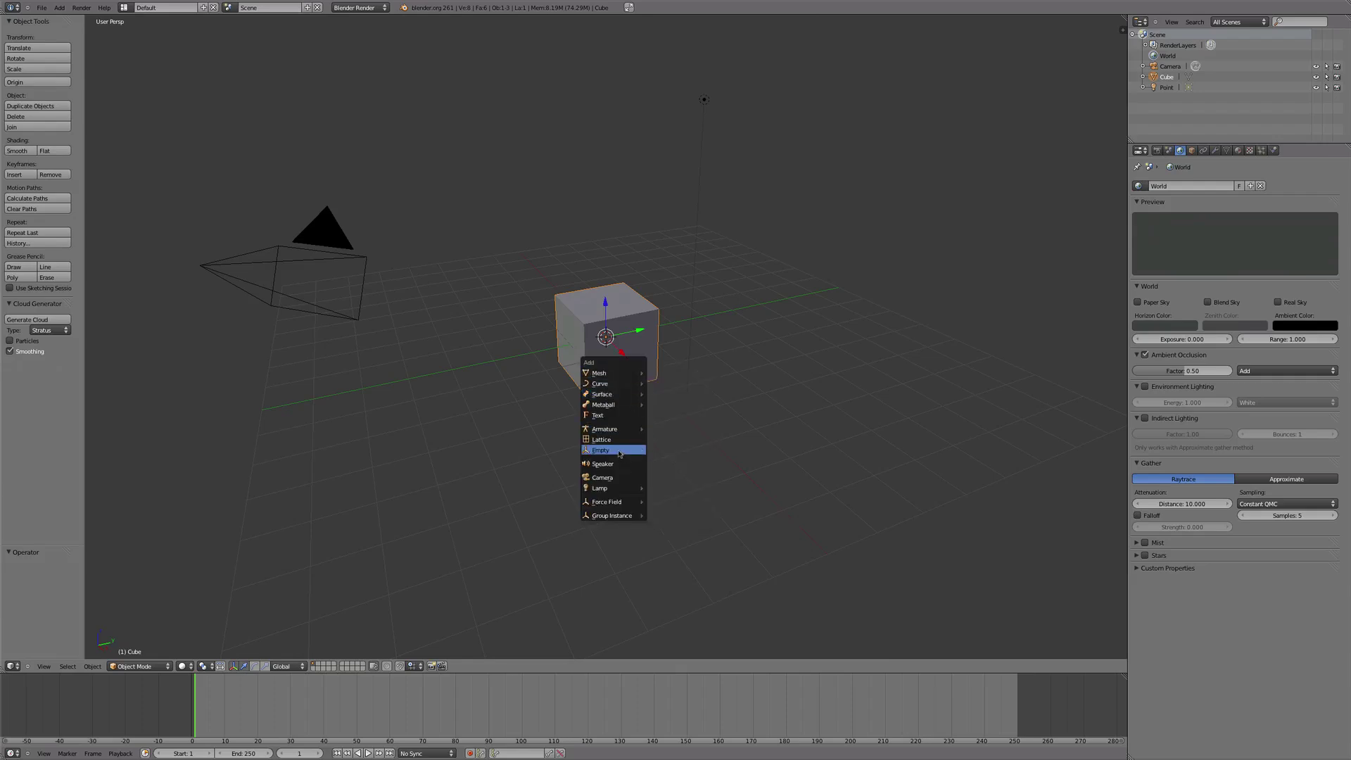
{"action": "left_click", "coordinate": [616, 453]}
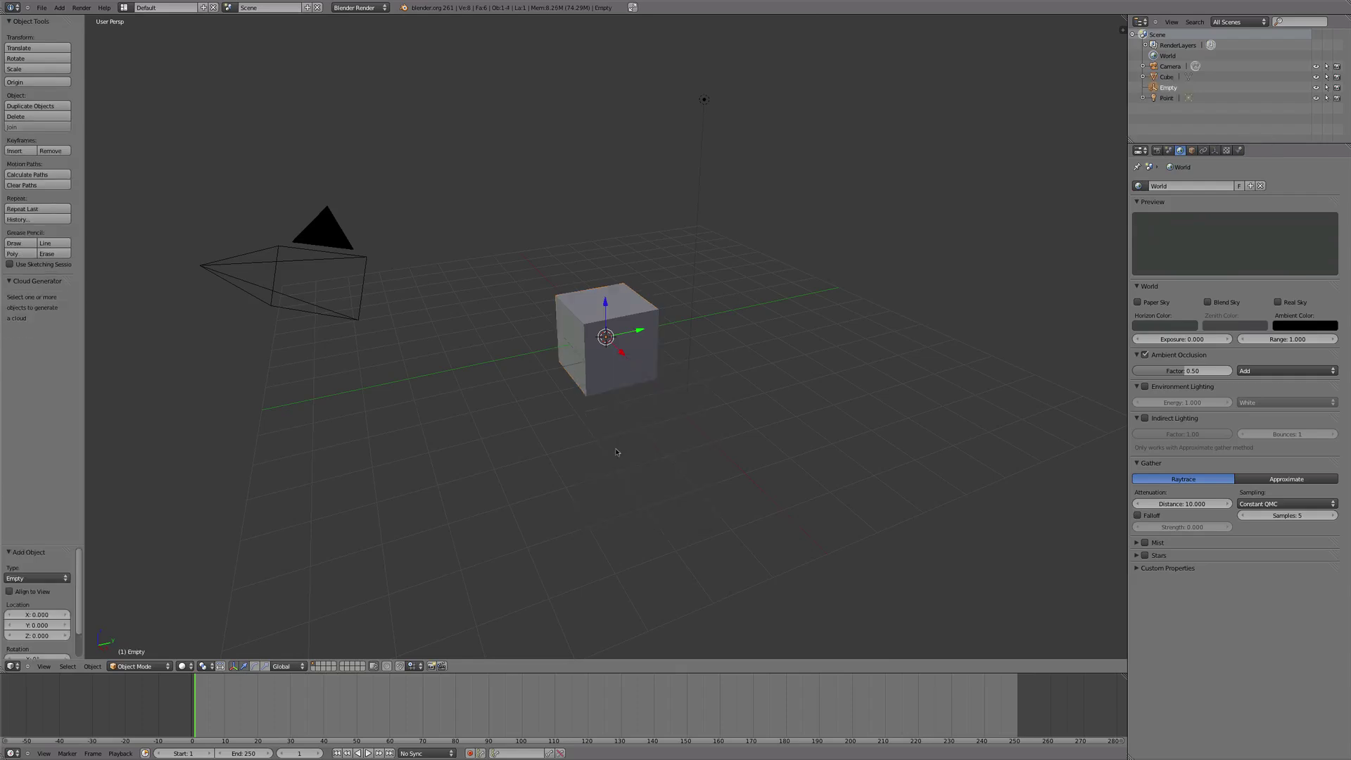
{"action": "left_click", "coordinate": [1191, 151]}
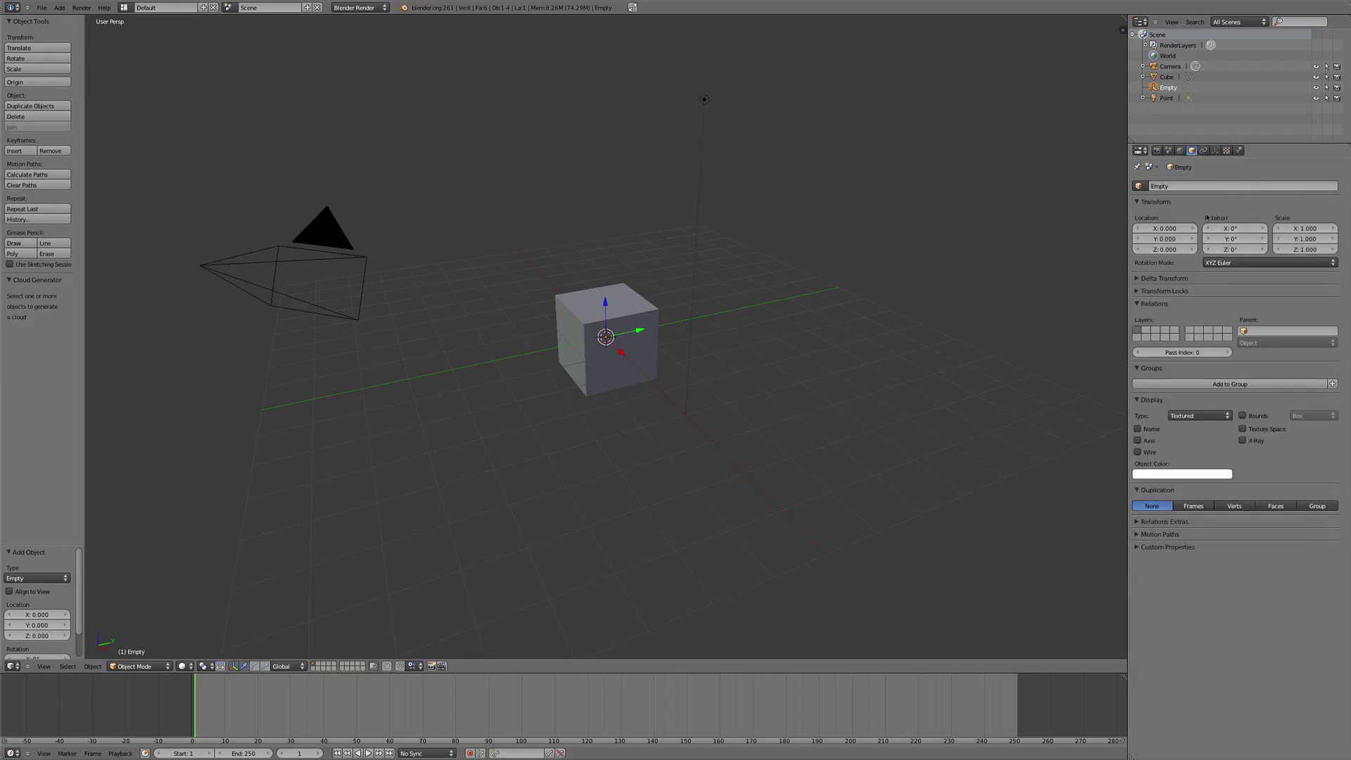
{"action": "left_click", "coordinate": [1194, 186]}
{"action": "type", "text": "DOF"}
{"action": "key", "text": "Return"}
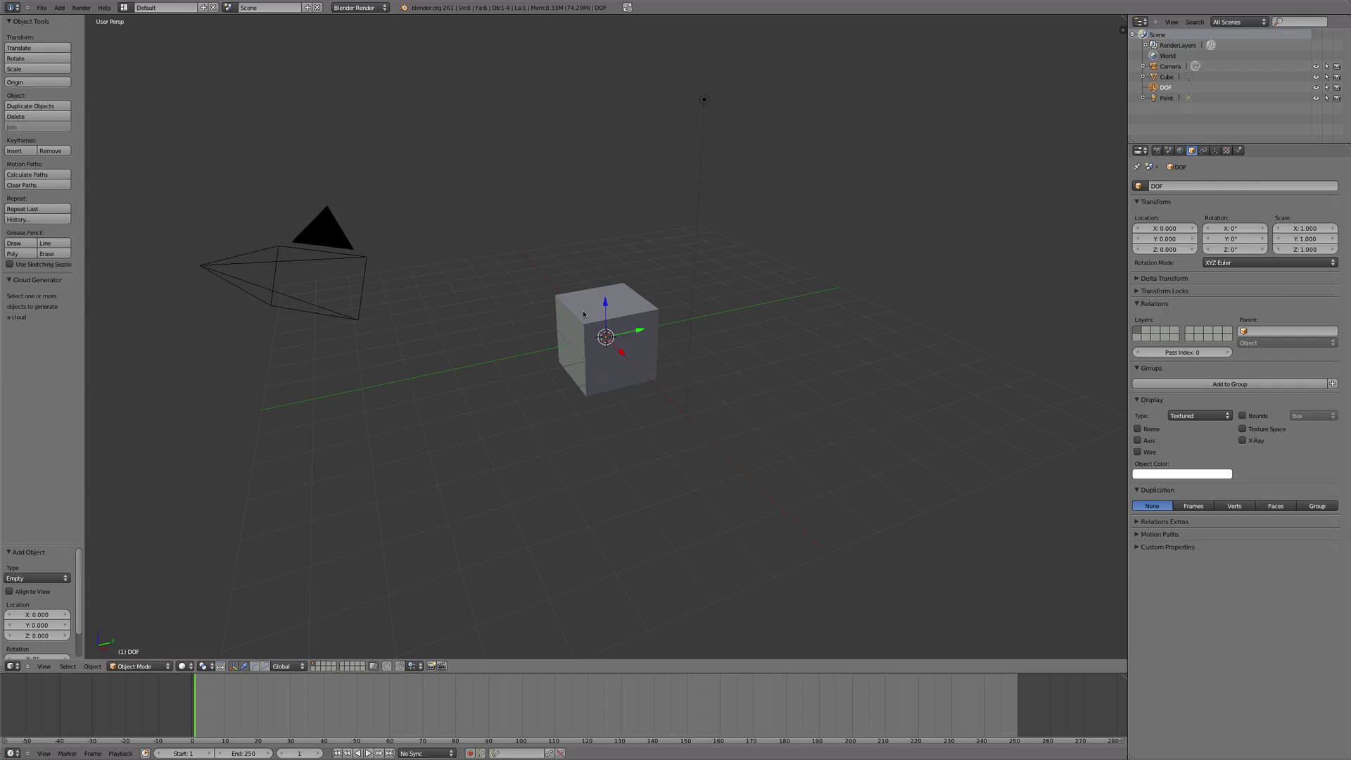
- Set the camera's Depth of Field focus object to DOF
{"action": "right_click", "coordinate": [347, 261]}
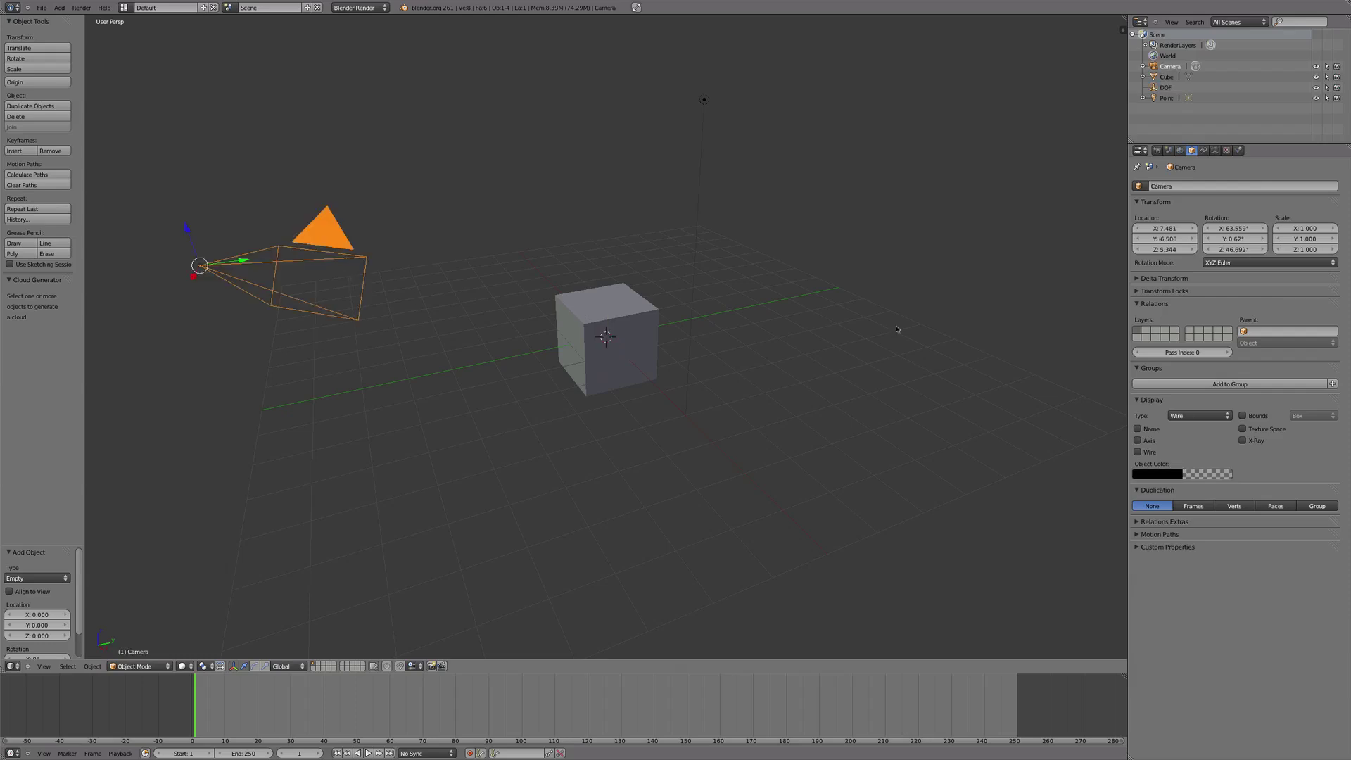
{"action": "left_click", "coordinate": [1220, 151]}
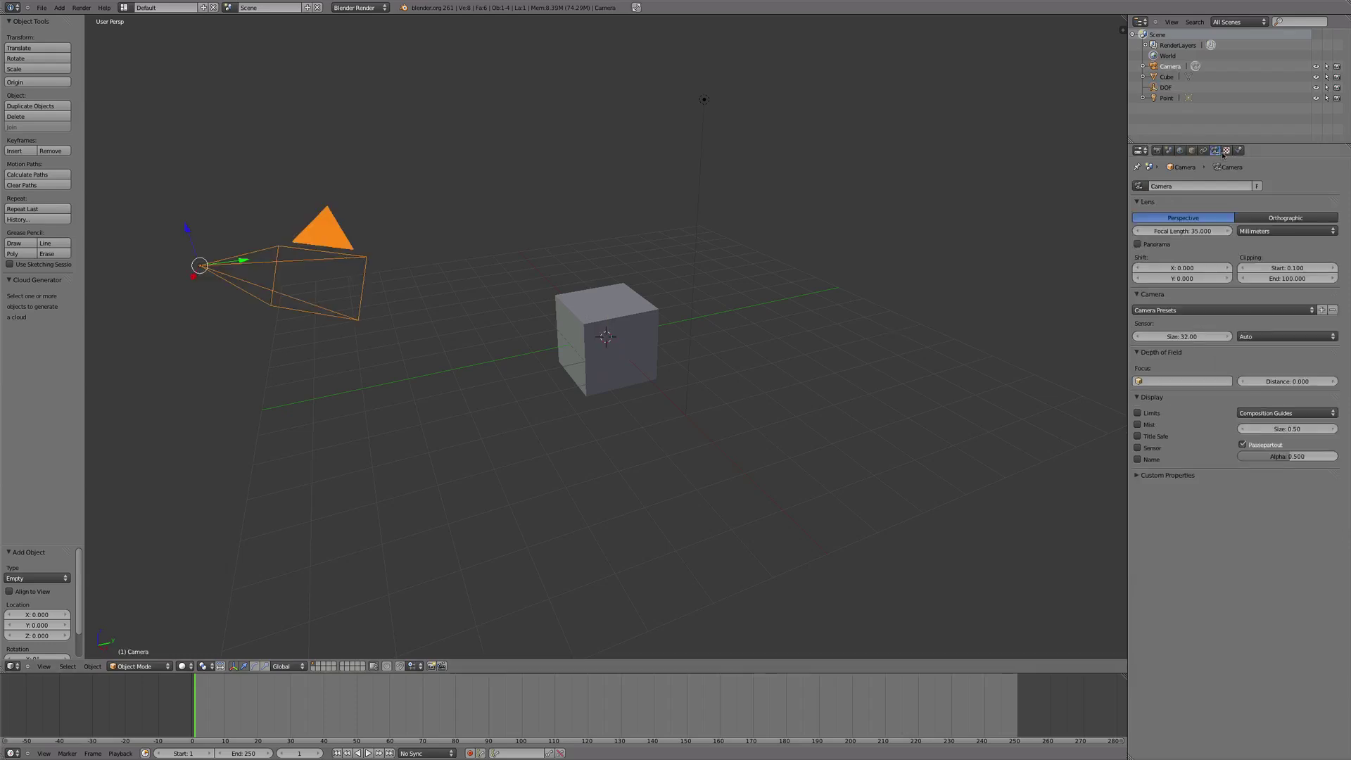
{"action": "left_click", "coordinate": [1158, 381]}
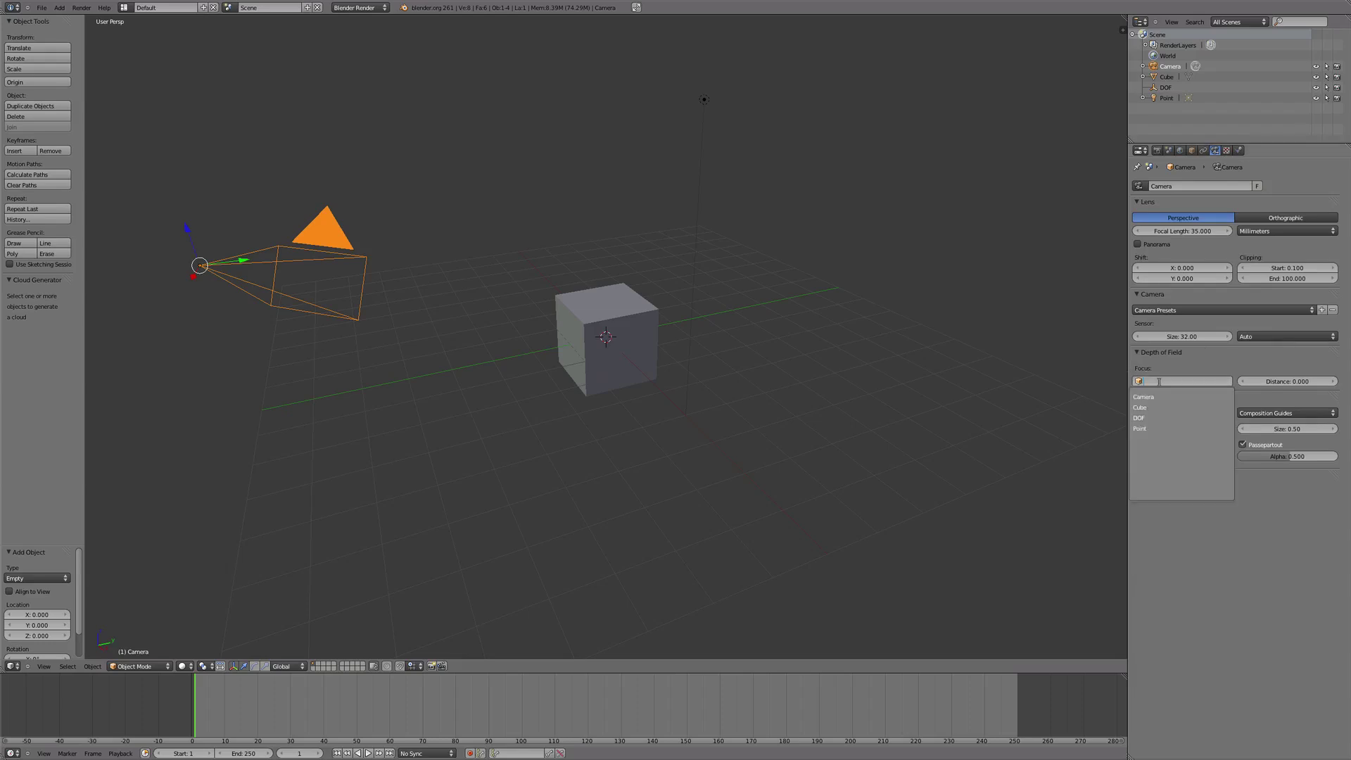
{"action": "left_click", "coordinate": [1143, 418]}
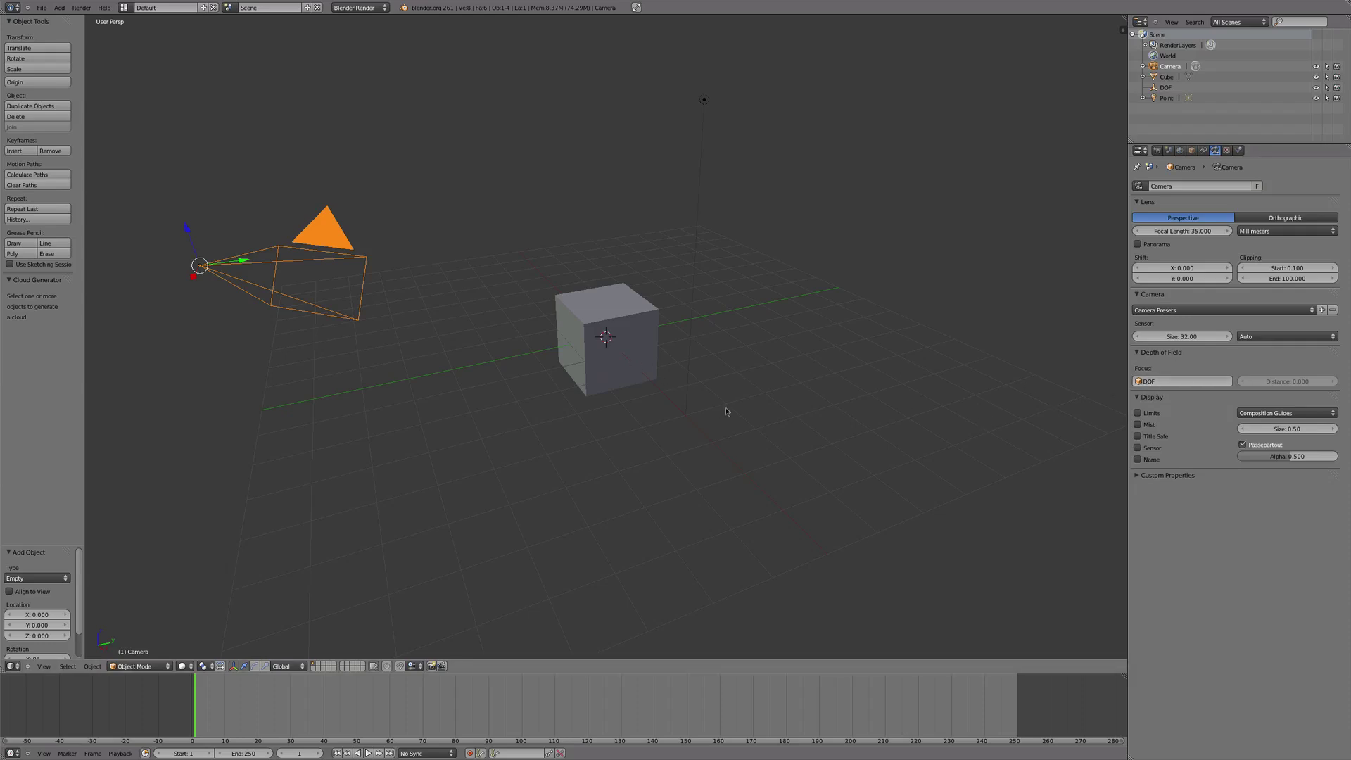
- Add a plane, move it 1 unit down along Z and scale it by 10000
{"action": "key", "text": "shift+a"}
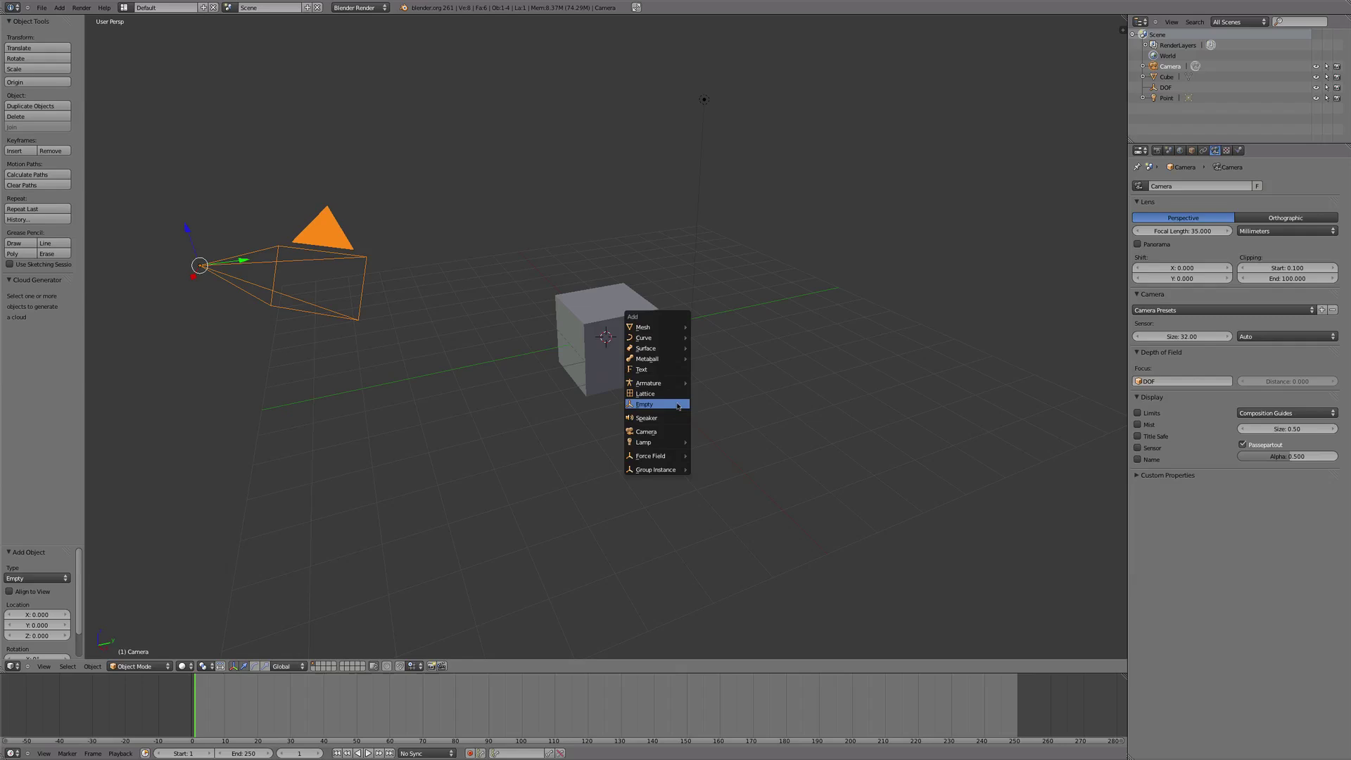
{"action": "mouse_move", "coordinate": [650, 327]}
{"action": "left_click", "coordinate": [714, 327]}
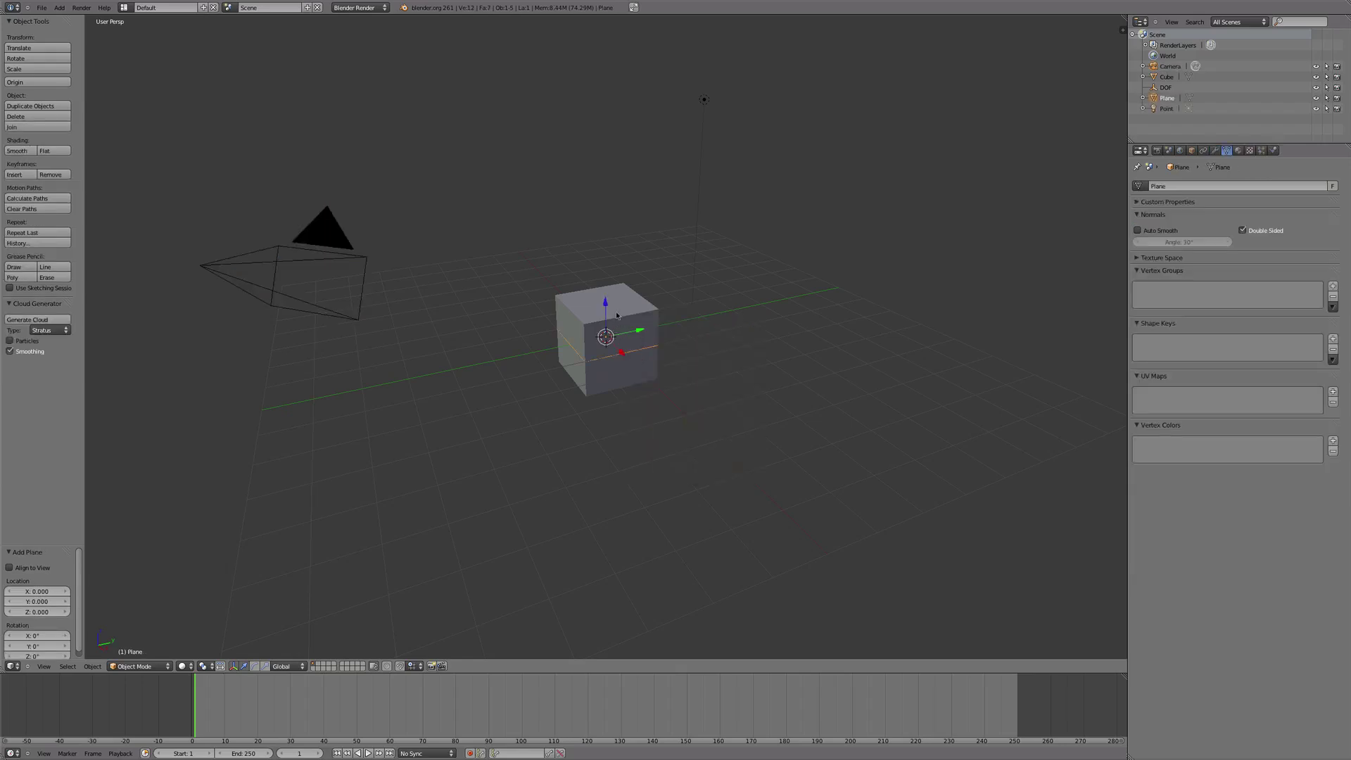
{"action": "left_click_drag", "start_coordinate": [605, 303], "coordinate": [605, 338]}
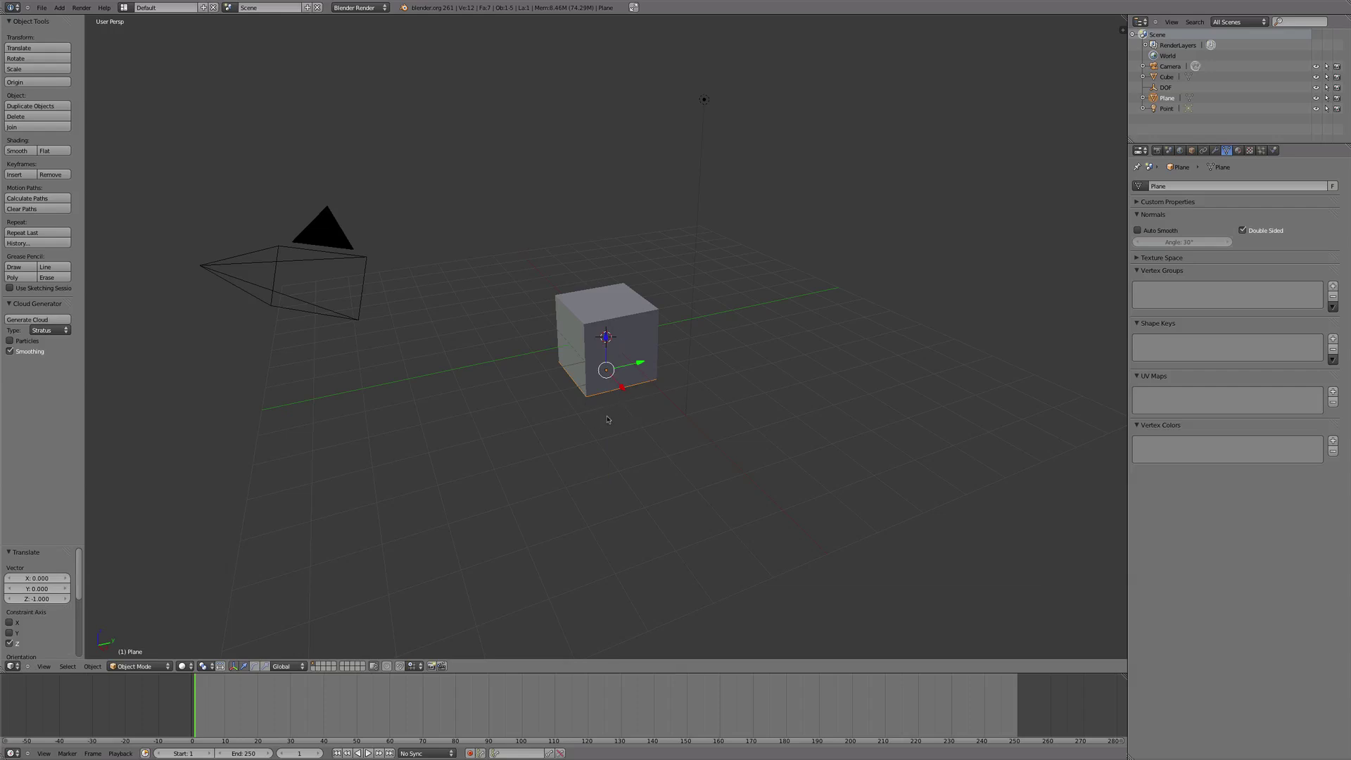
{"action": "type", "text": "s"}
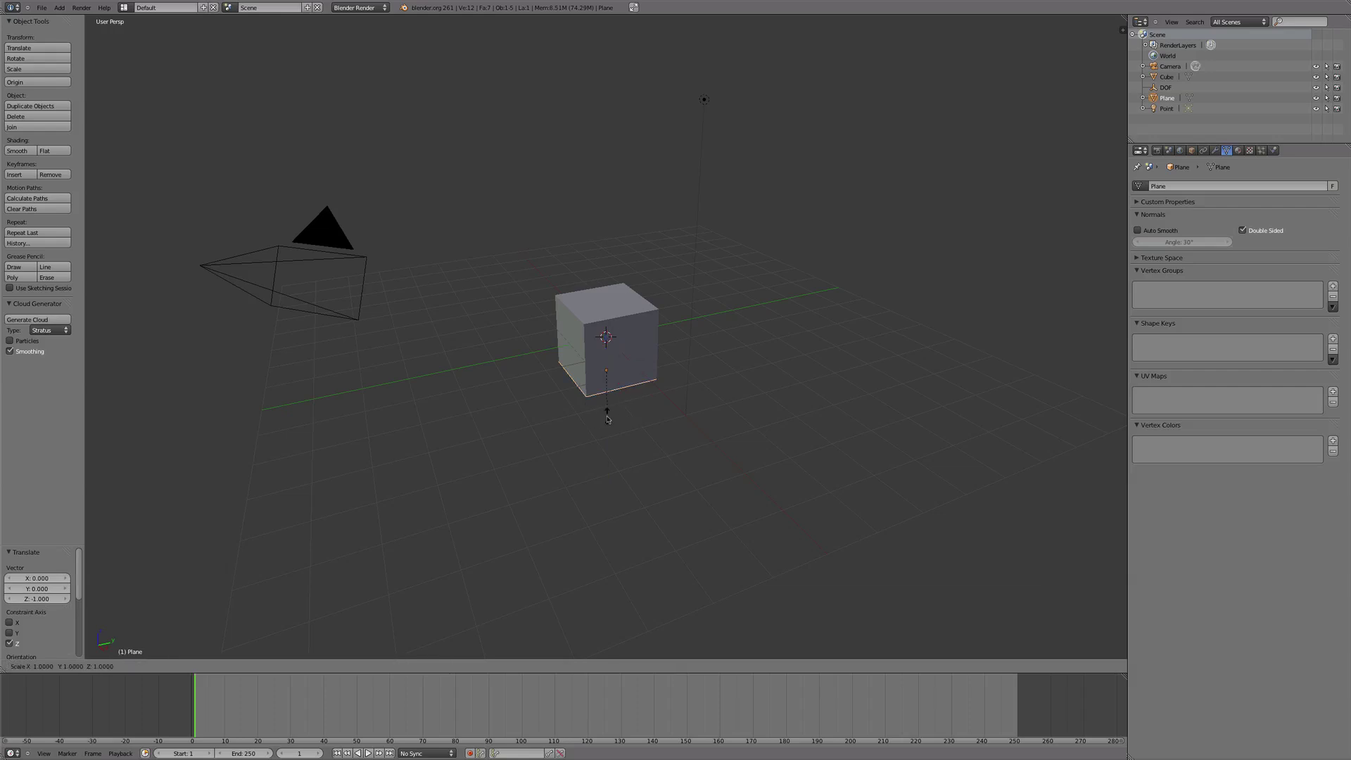
{"action": "type", "text": "10000"}
{"action": "key", "text": "Return"}
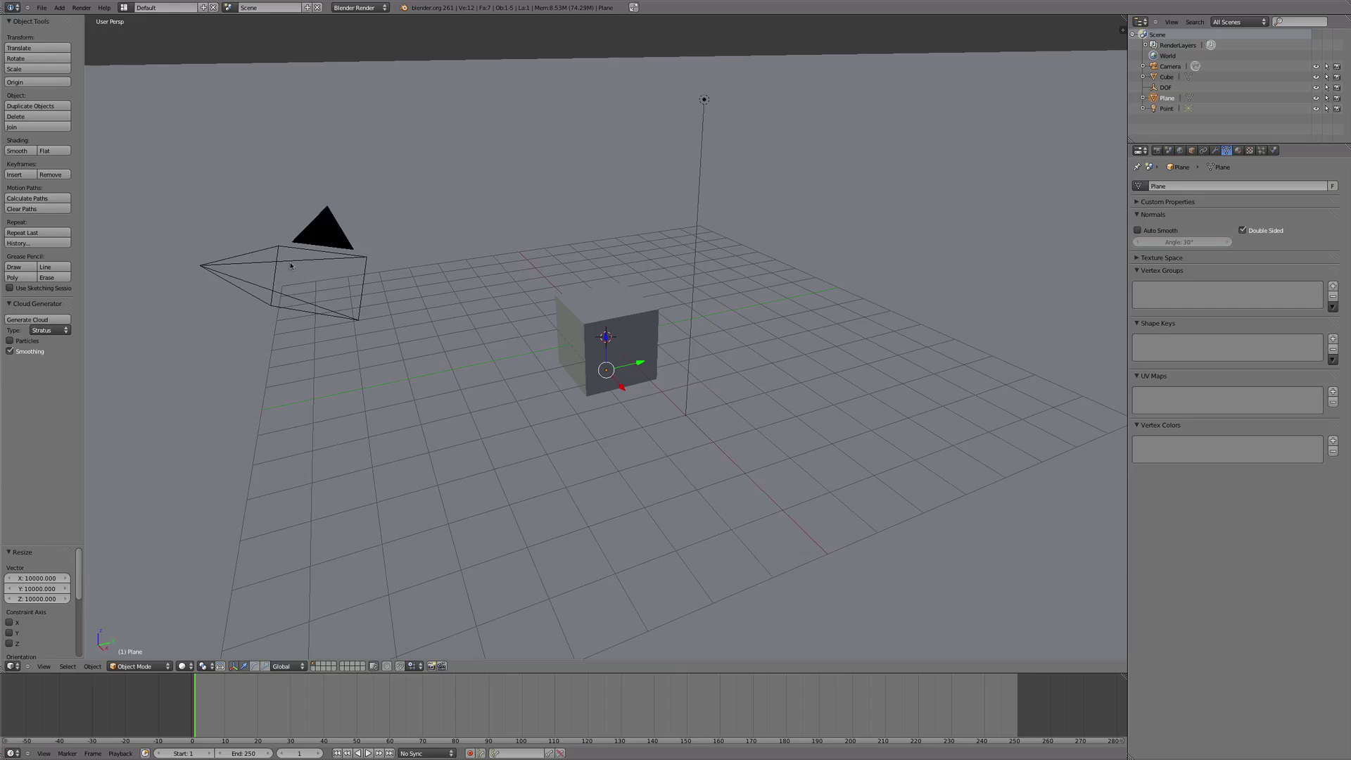
- In camera view, lower the camera along Z in two moves until the cube is centred
{"action": "key", "text": "KP_0"}
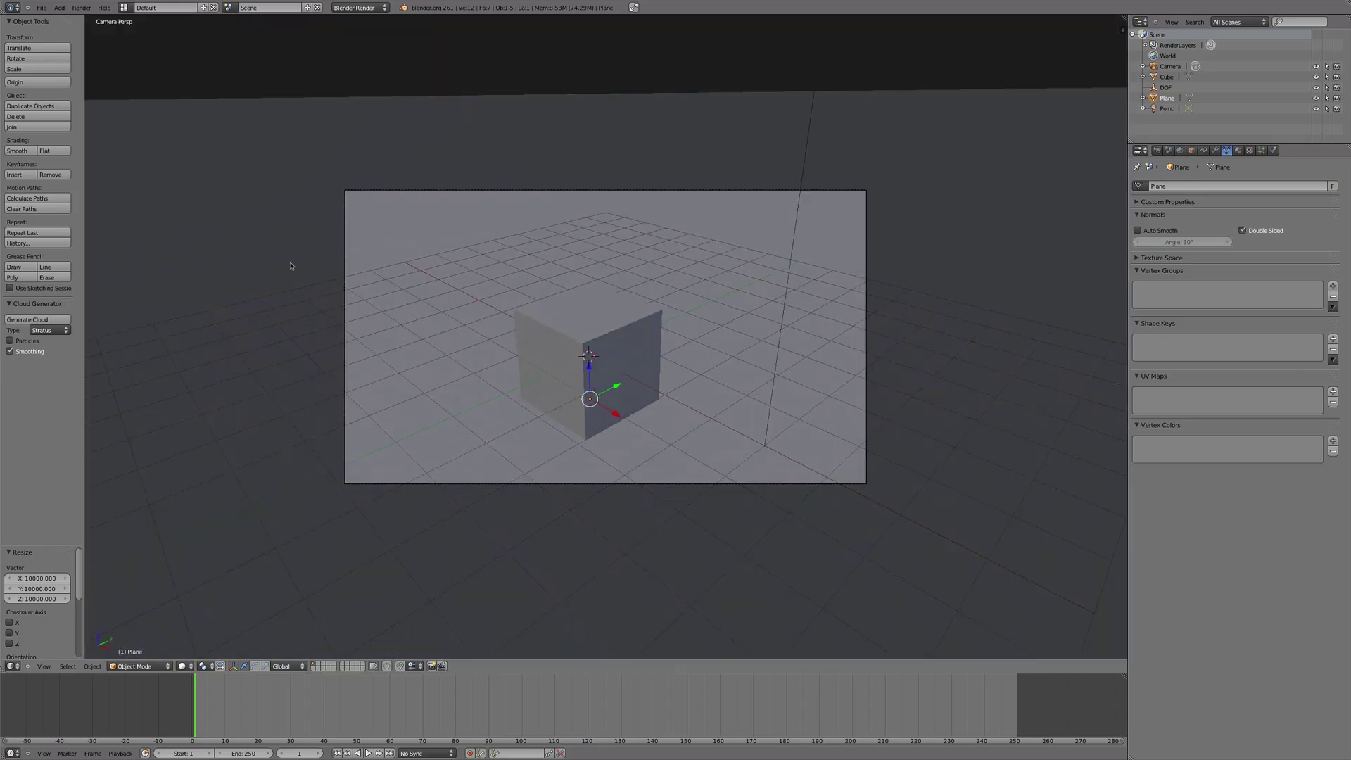
{"action": "right_click", "coordinate": [594, 191]}
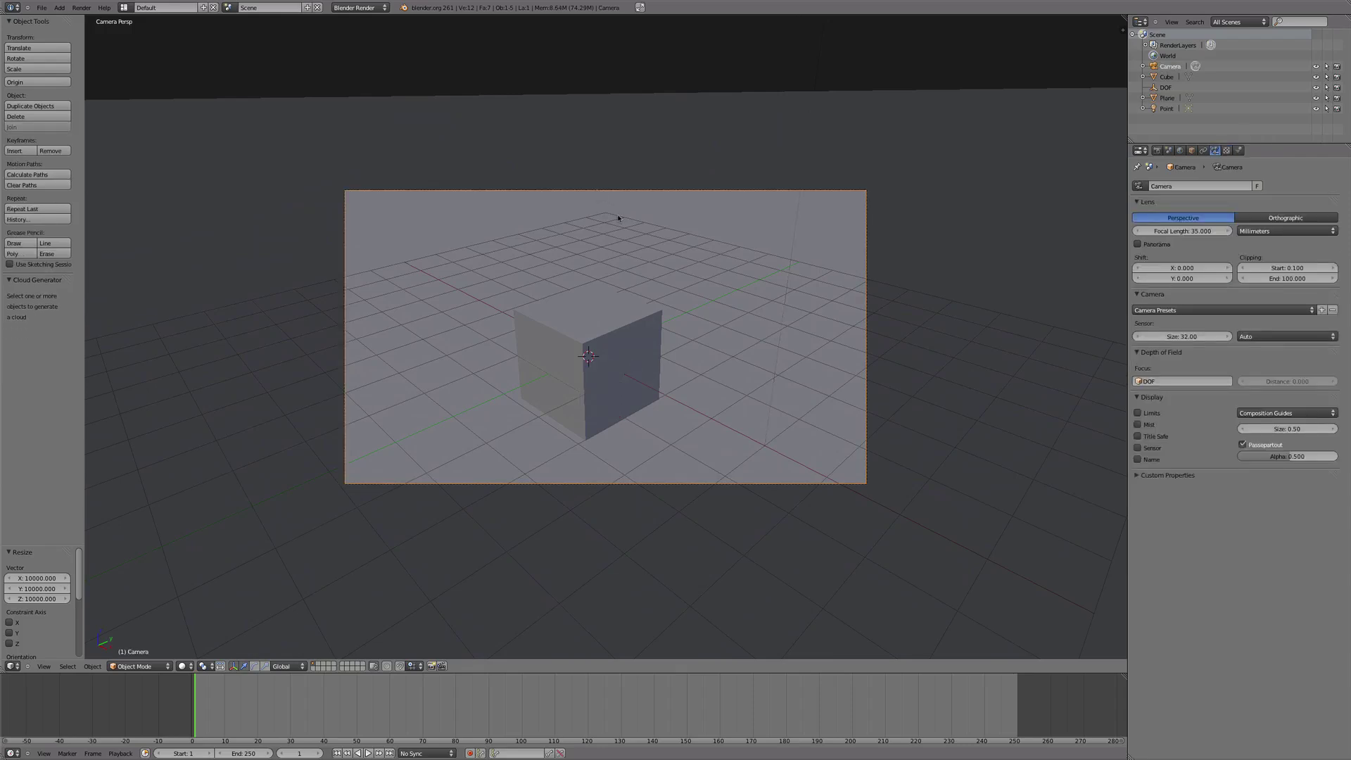
{"action": "key", "text": "g"}
{"action": "key", "text": "z"}
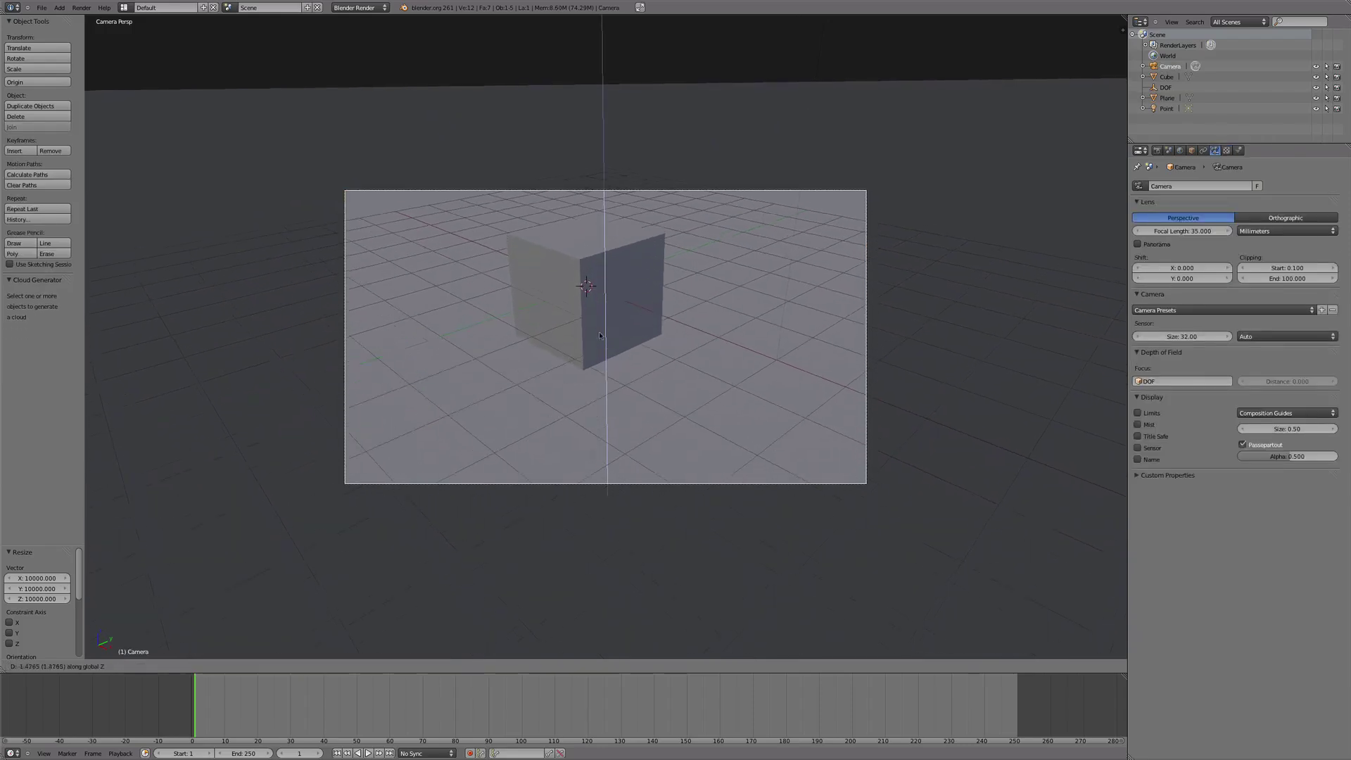
{"action": "left_click", "coordinate": [595, 375]}
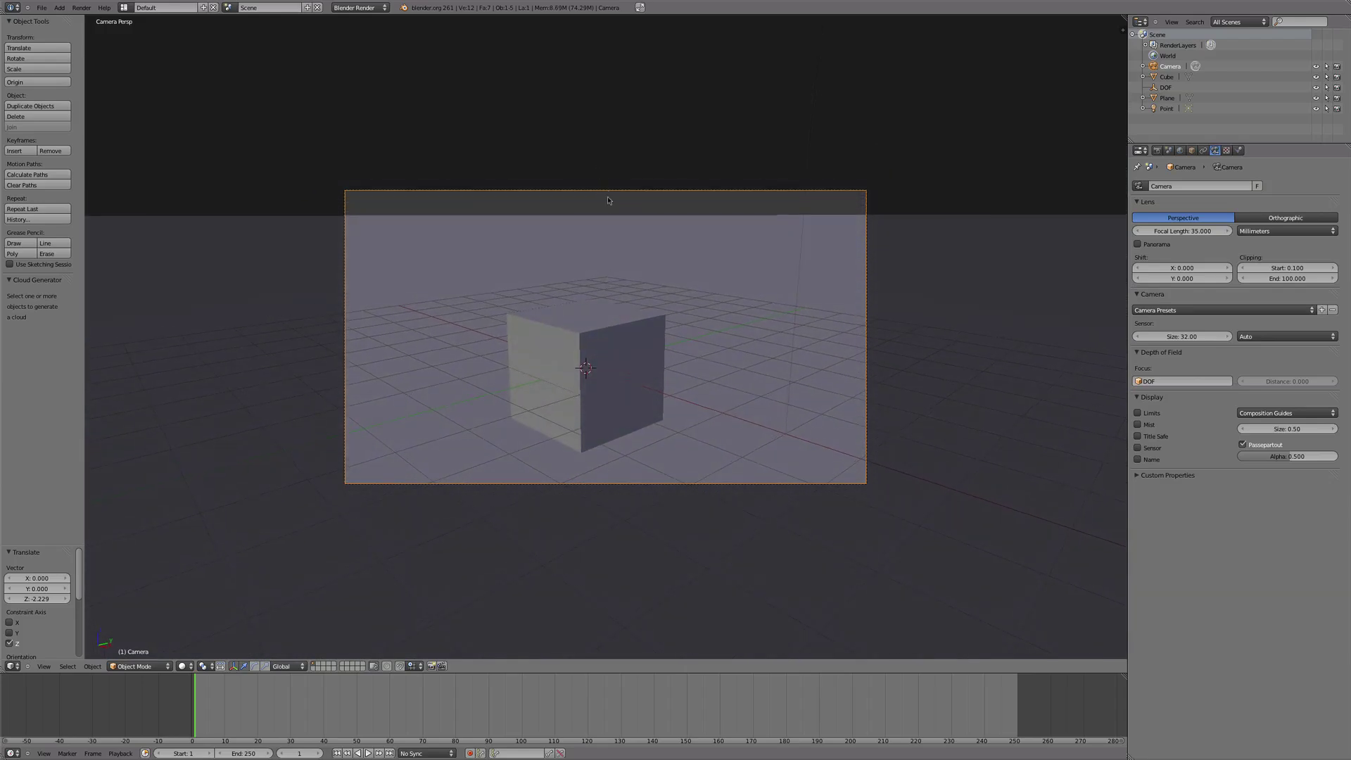
{"action": "key", "text": "g"}
{"action": "key", "text": "z"}
{"action": "left_click", "coordinate": [606, 247]}
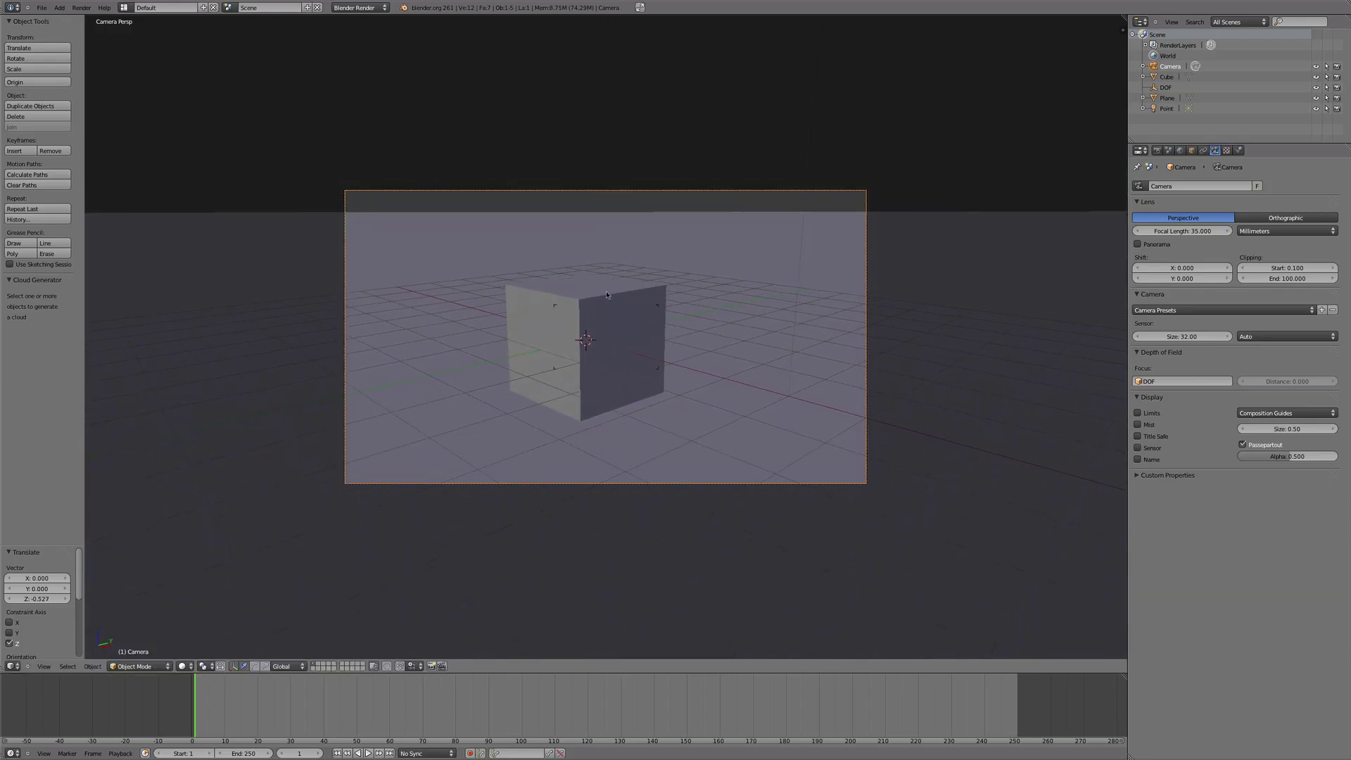
- Assign the cube a new material with a red diffuse colour
{"action": "right_click", "coordinate": [585, 342]}
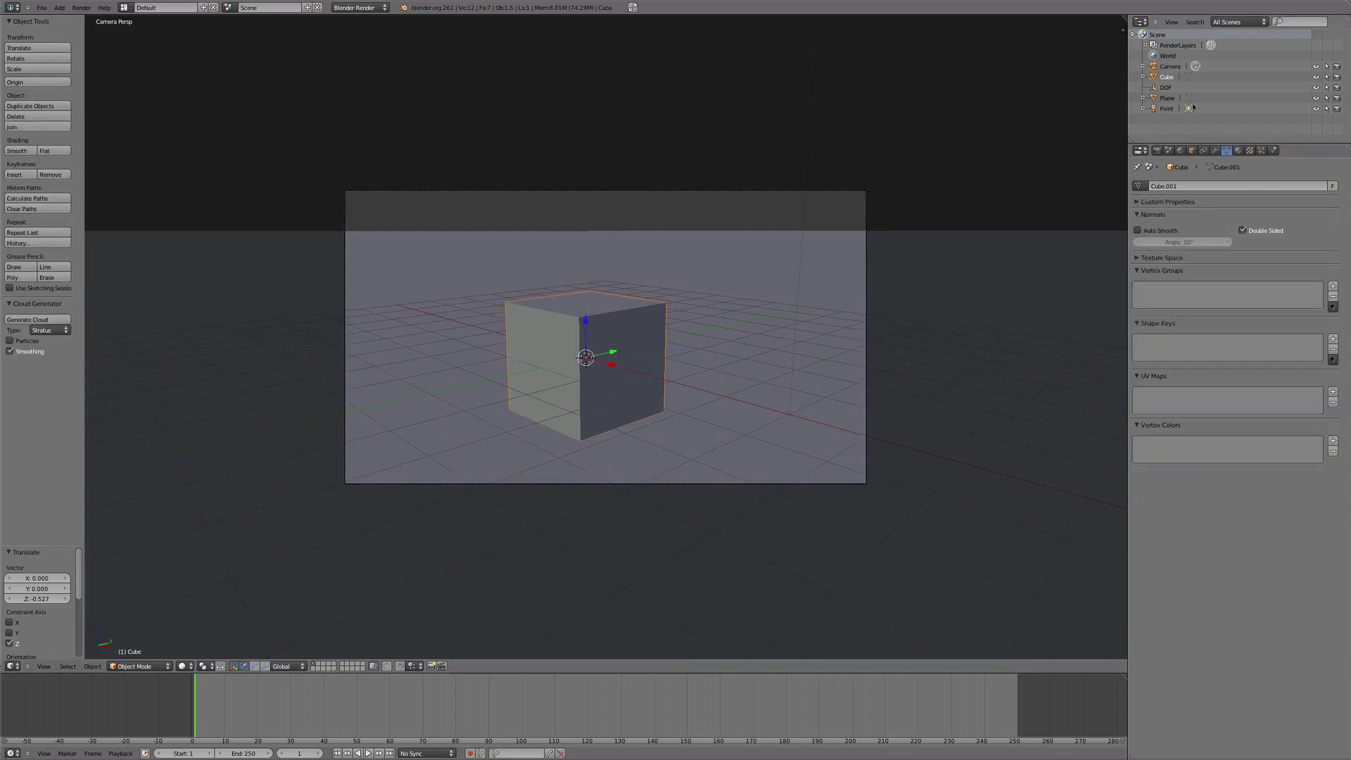
{"action": "left_click", "coordinate": [1238, 150]}
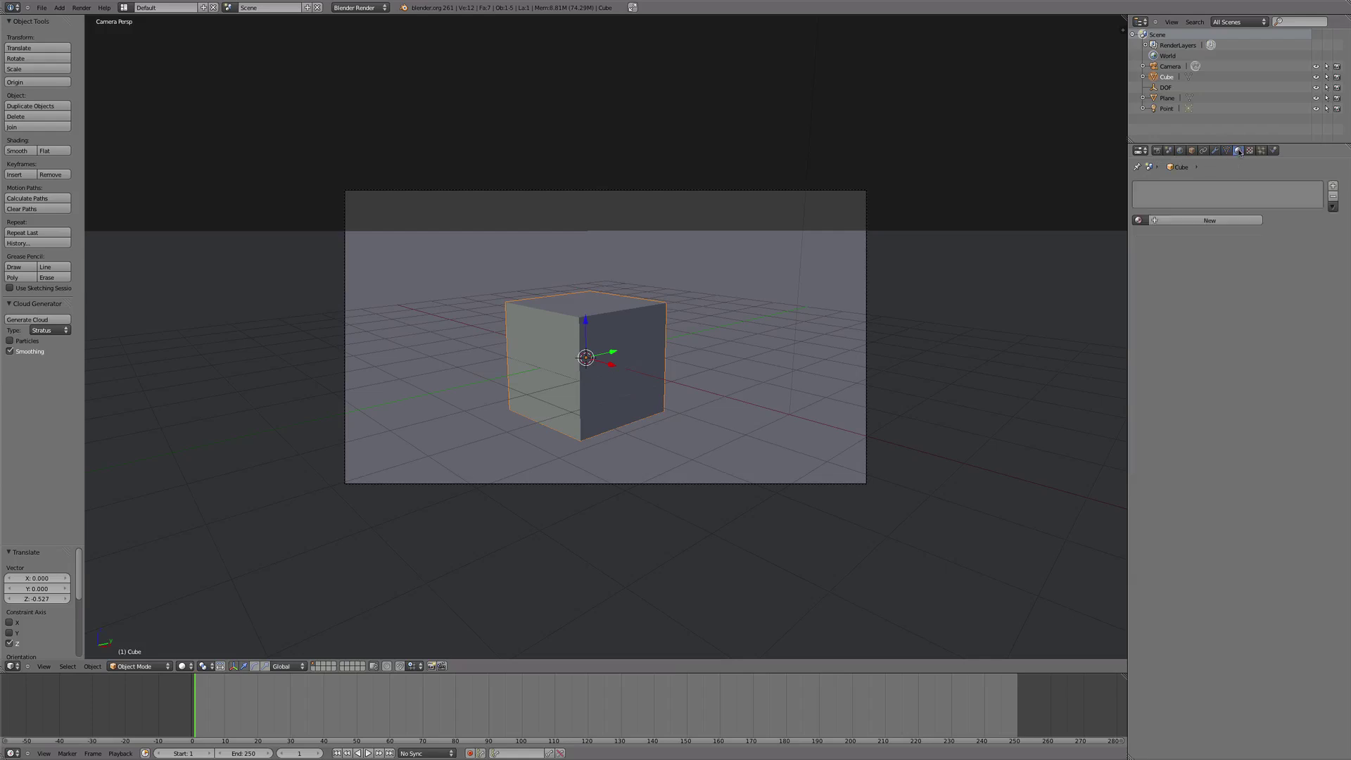
{"action": "left_click", "coordinate": [1207, 220]}
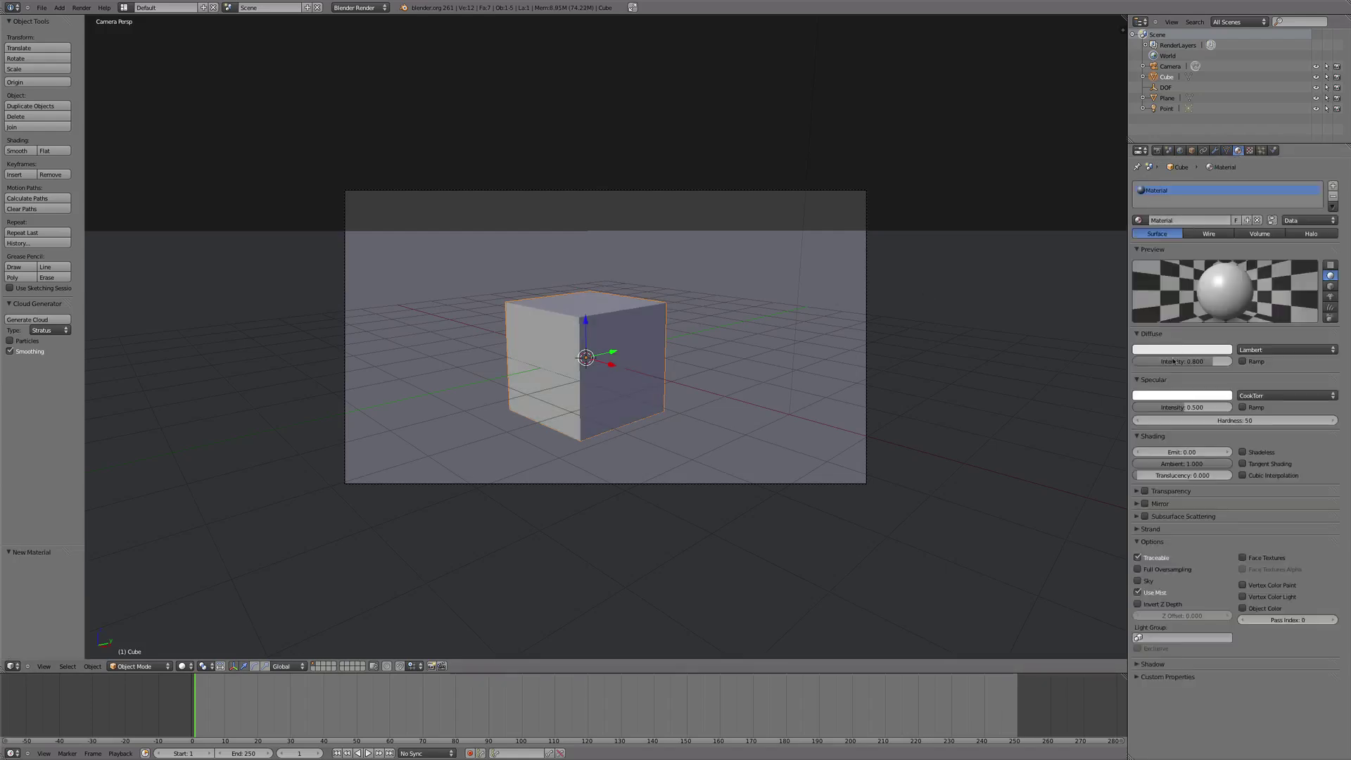
{"action": "left_click", "coordinate": [1181, 350]}
{"action": "left_click_drag", "start_coordinate": [1176, 253], "coordinate": [1178, 286]}
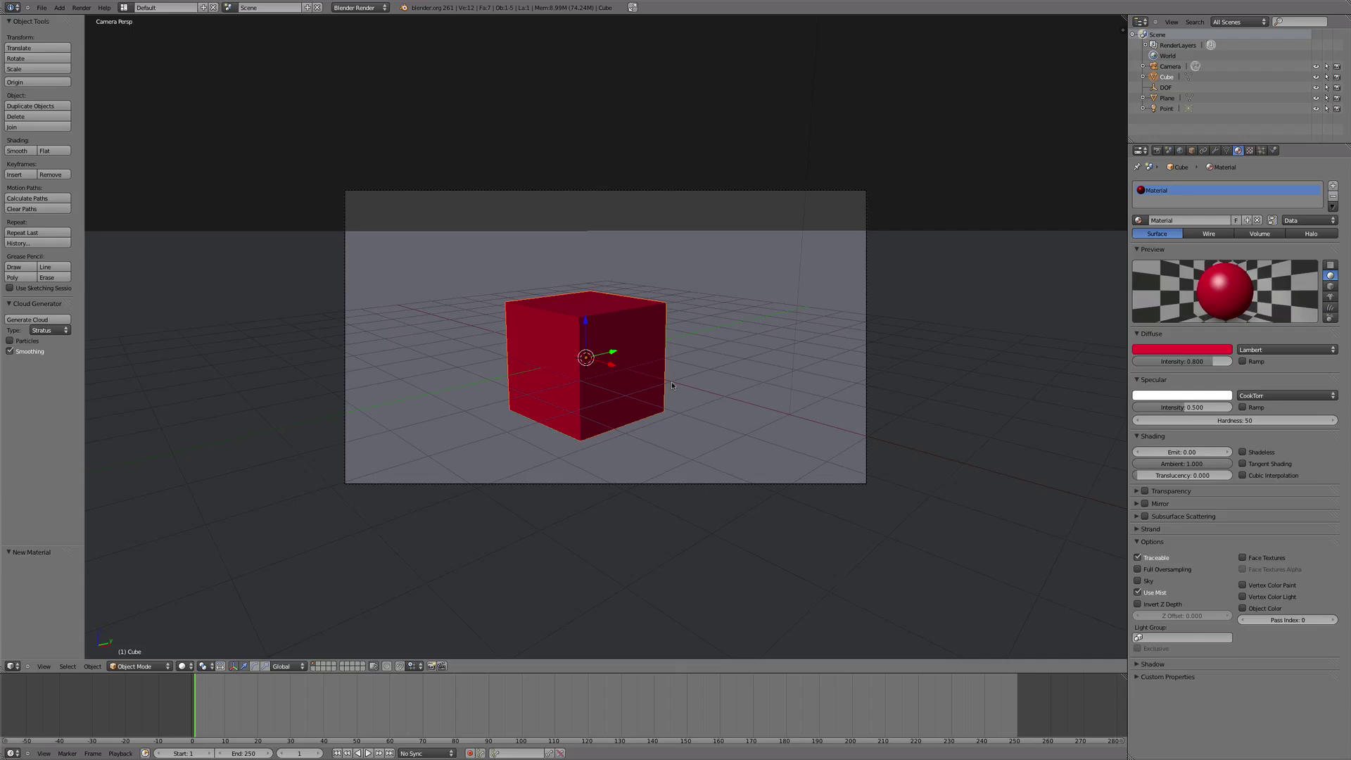
{"action": "key", "text": "KP_7"}
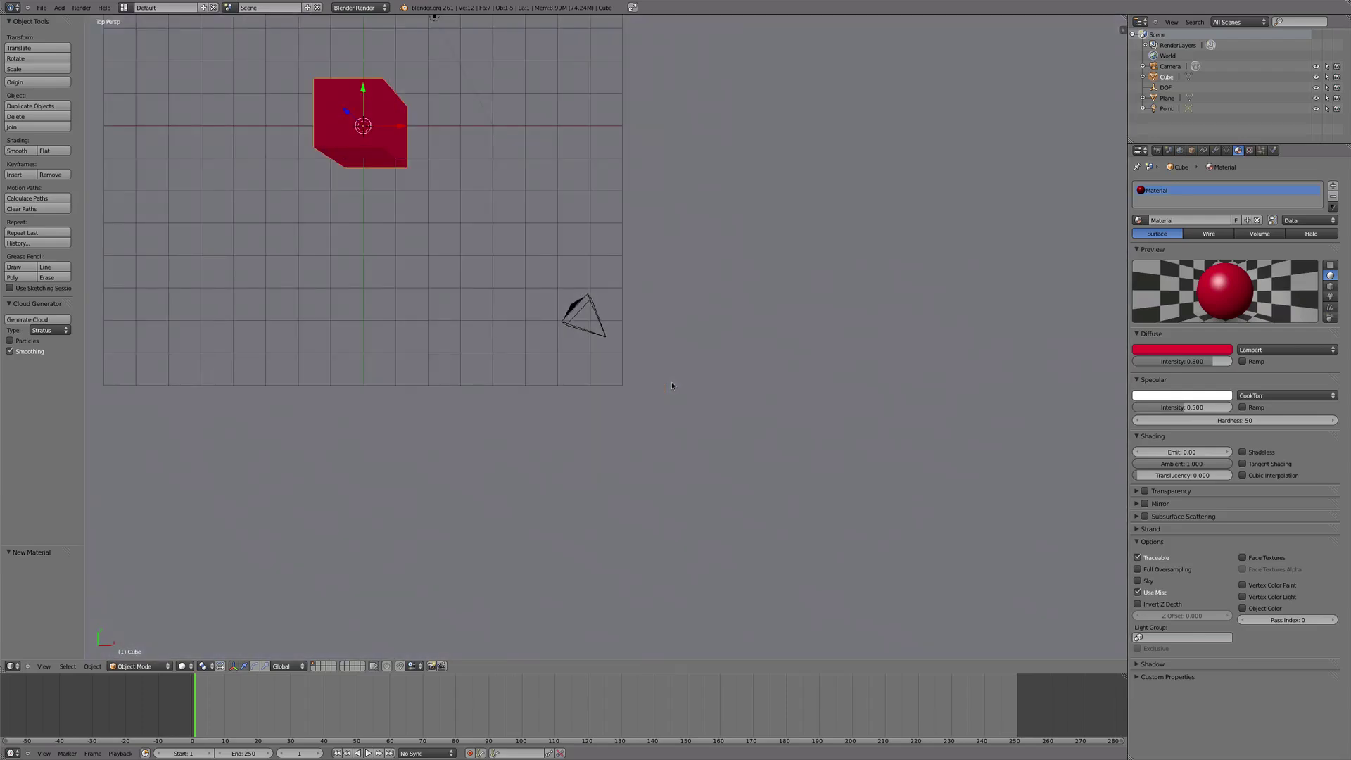
- In orthographic top view, duplicate the red cube and place the copy down-left
{"action": "key", "text": "KP_5"}
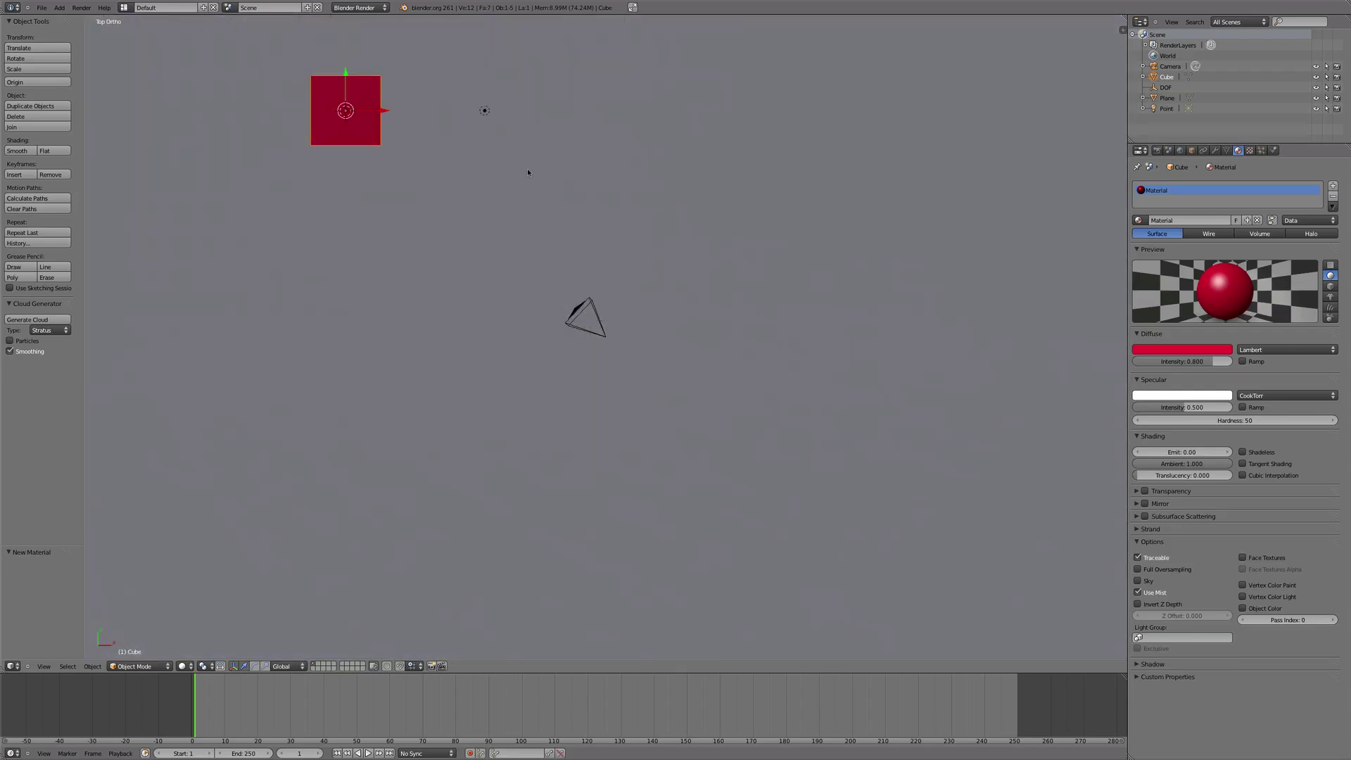
{"action": "middle_click_drag", "start_coordinate": [480, 200], "coordinate": [720, 410], "text": "shift"}
{"action": "scroll", "coordinate": [735, 400], "scroll_direction": "down", "scroll_amount": 5}
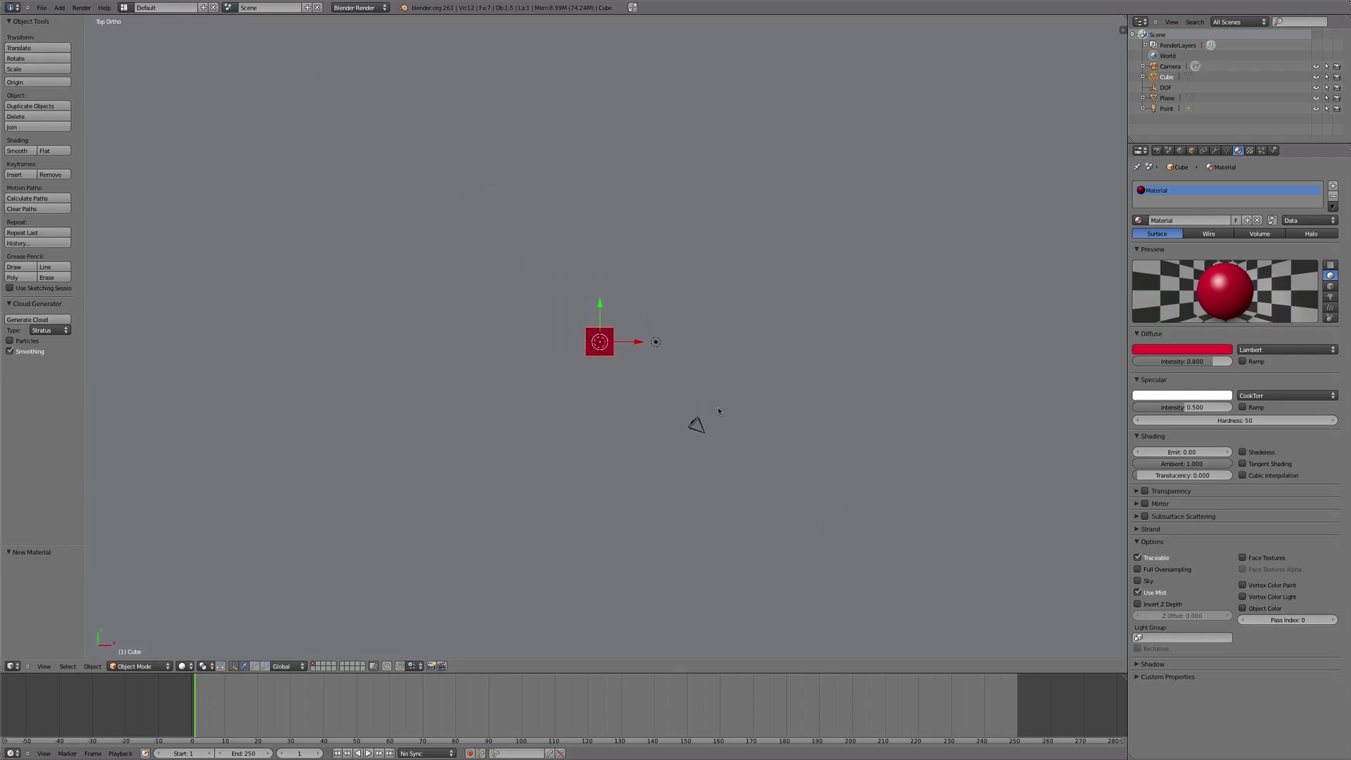
{"action": "key", "text": "shift+d"}
{"action": "left_click", "coordinate": [658, 439]}
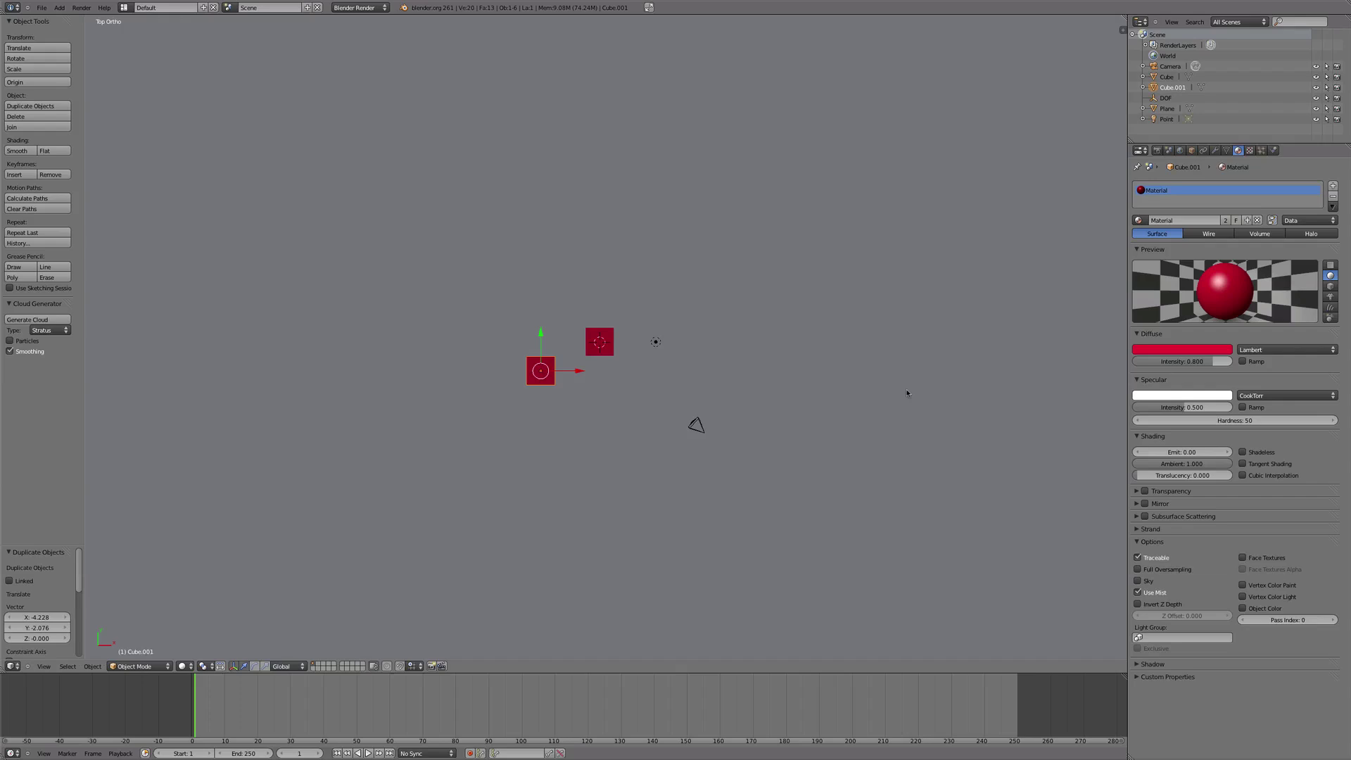
- Give the copy its own single-user material with a green diffuse colour
{"action": "left_click", "coordinate": [1182, 349]}
{"action": "left_click", "coordinate": [1138, 244]}
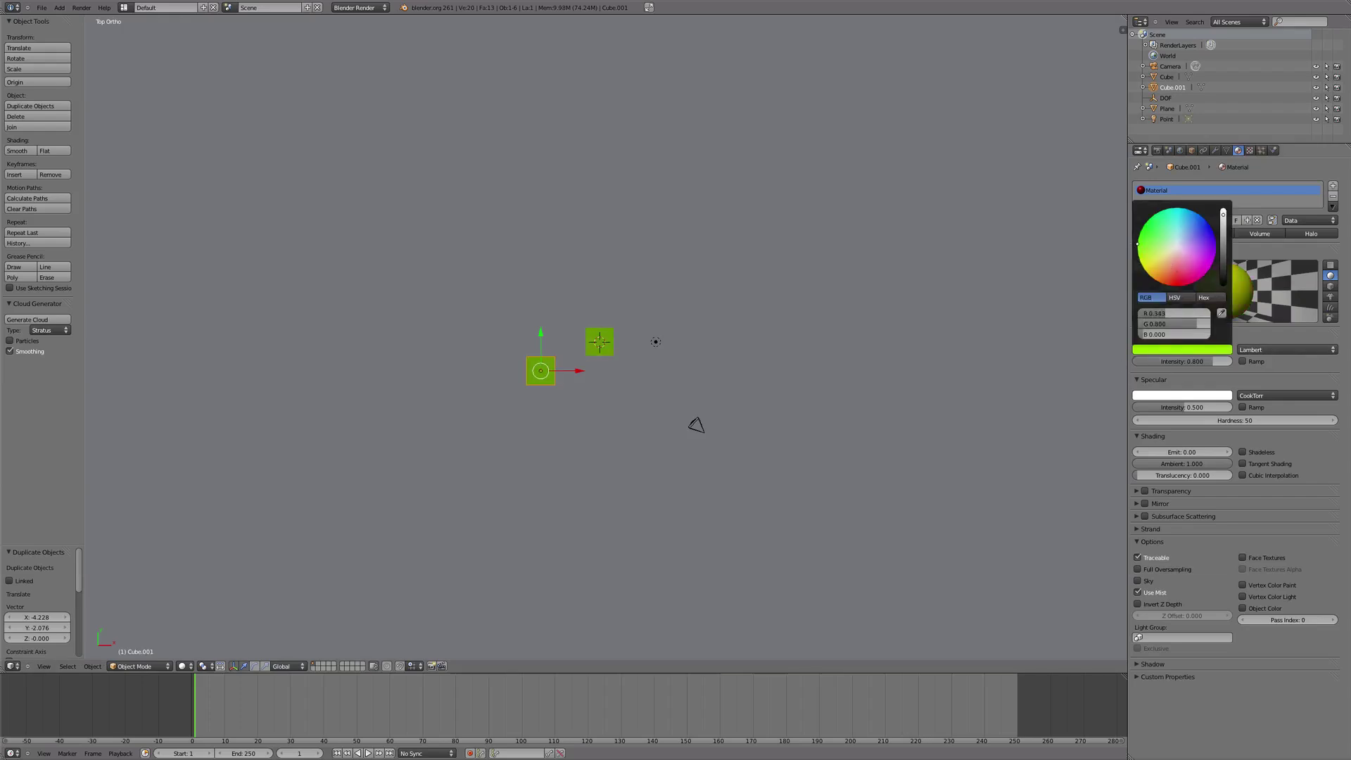
{"action": "left_click_drag", "start_coordinate": [1137, 244], "coordinate": [1173, 284]}
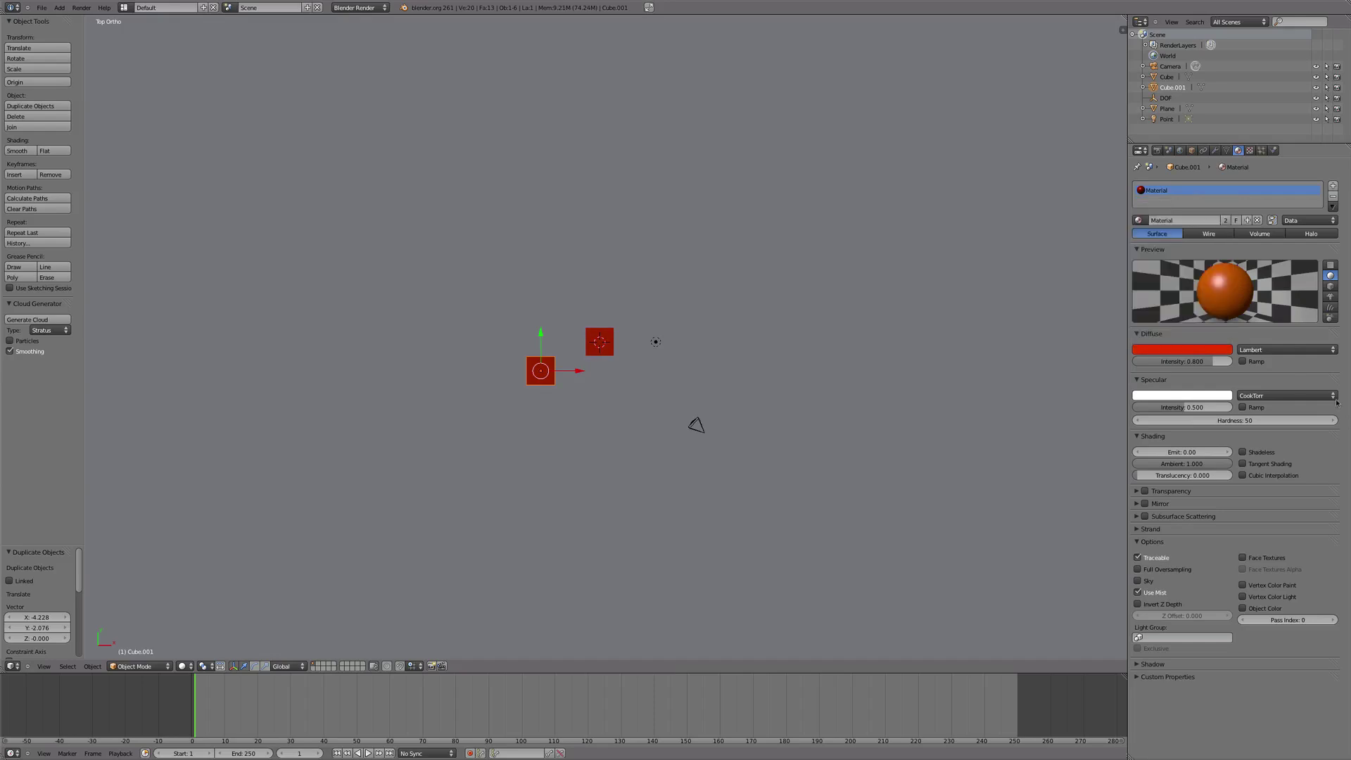
{"action": "left_click", "coordinate": [1224, 220]}
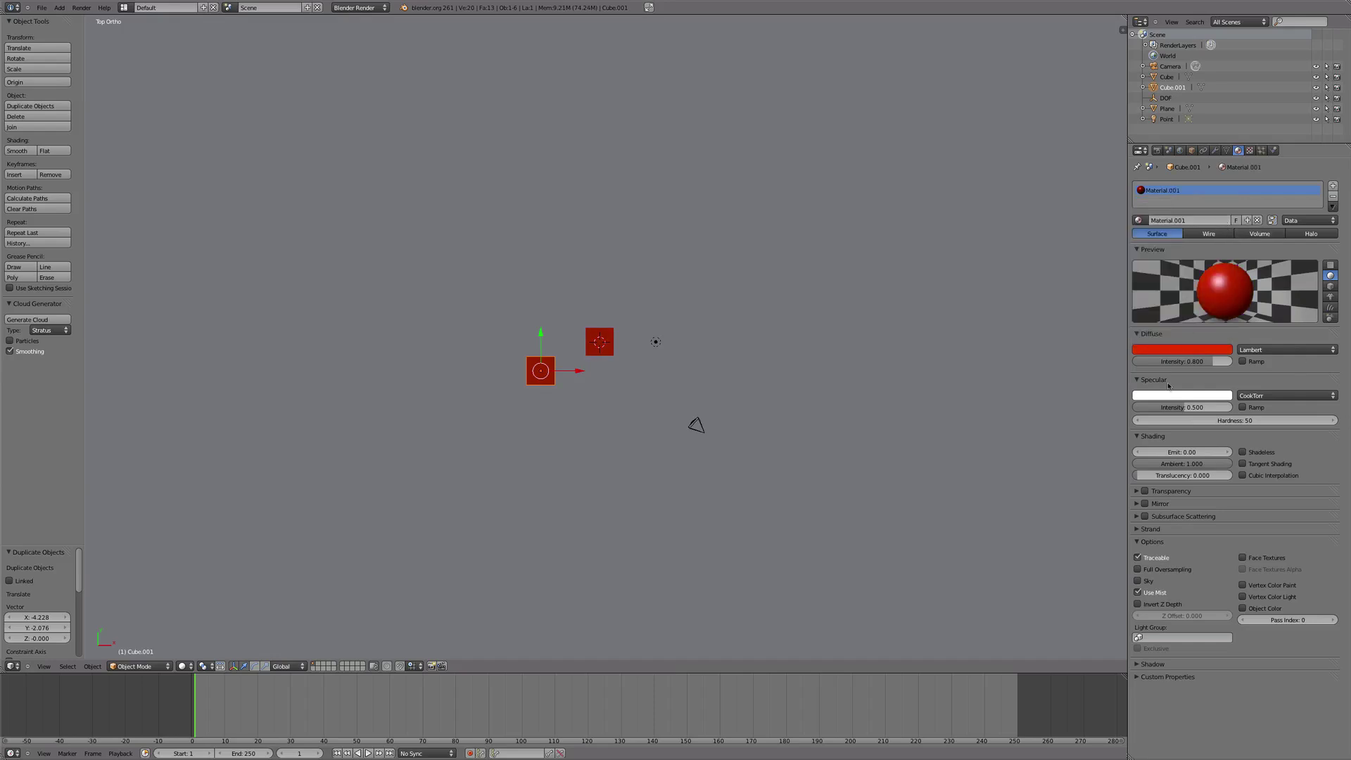
{"action": "left_click", "coordinate": [1182, 350]}
{"action": "left_click", "coordinate": [1139, 236]}
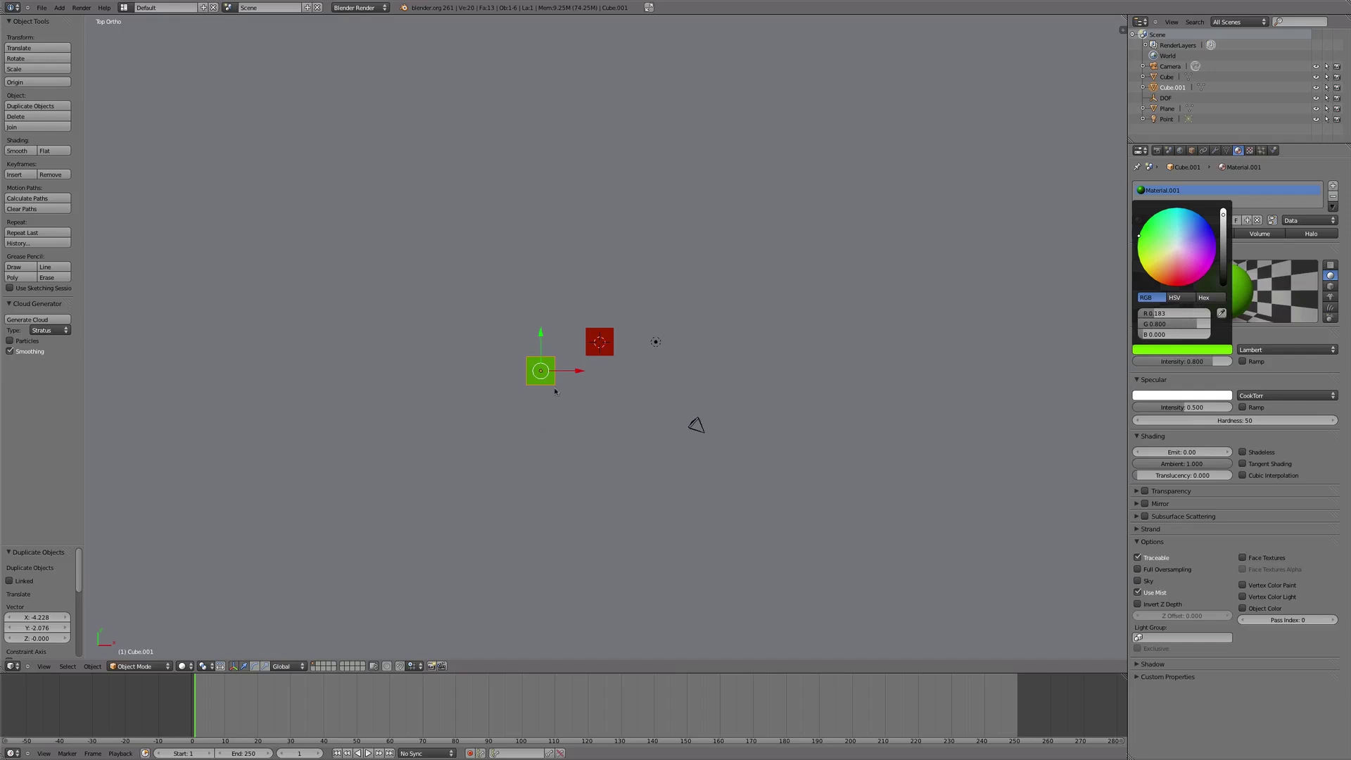
- Scatter twenty green cube duplicates, up to Cube.021, all around the red cube
{"action": "key", "text": "shift+d"}
{"action": "left_click", "coordinate": [571, 276]}
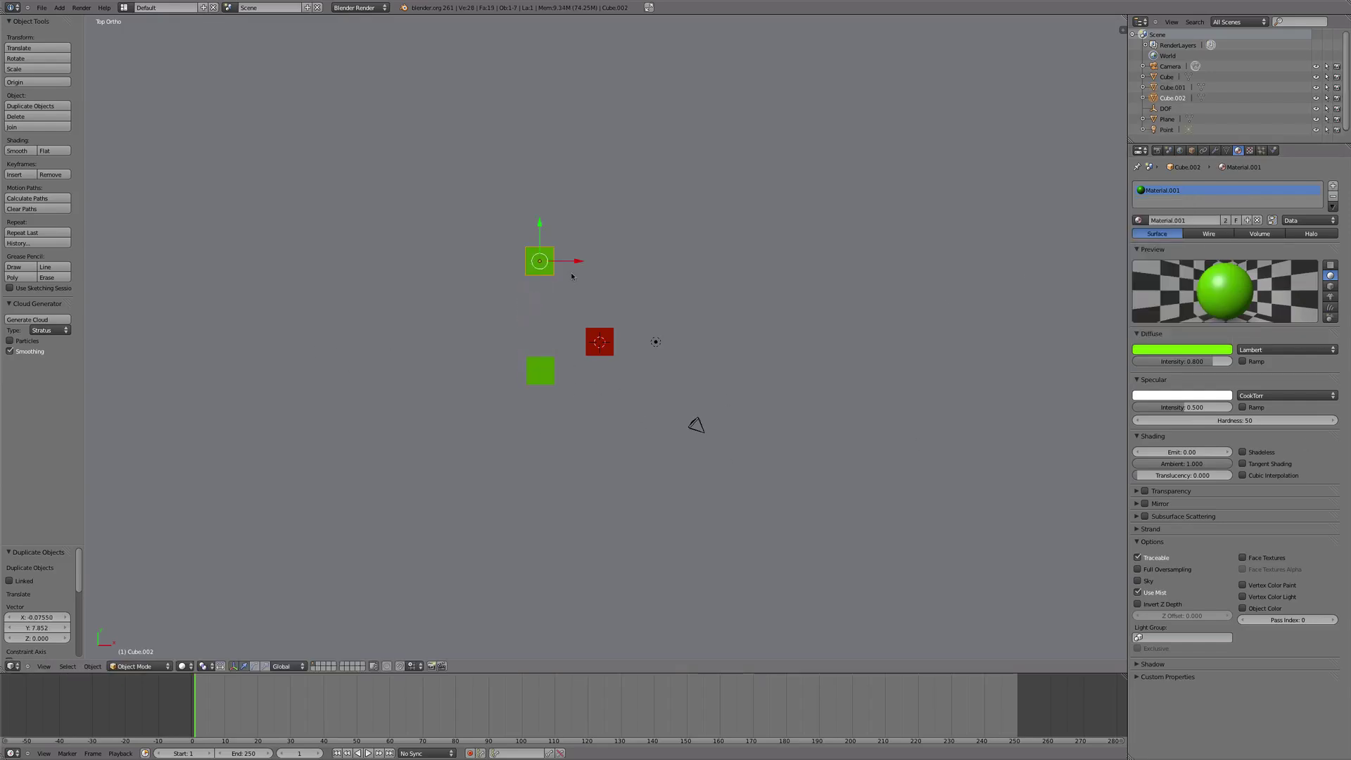
{"action": "key", "text": "shift+d"}
{"action": "left_click", "coordinate": [379, 343]}
{"action": "key", "text": "shift+d"}
{"action": "left_click", "coordinate": [546, 175]}
{"action": "key", "text": "shift+d"}
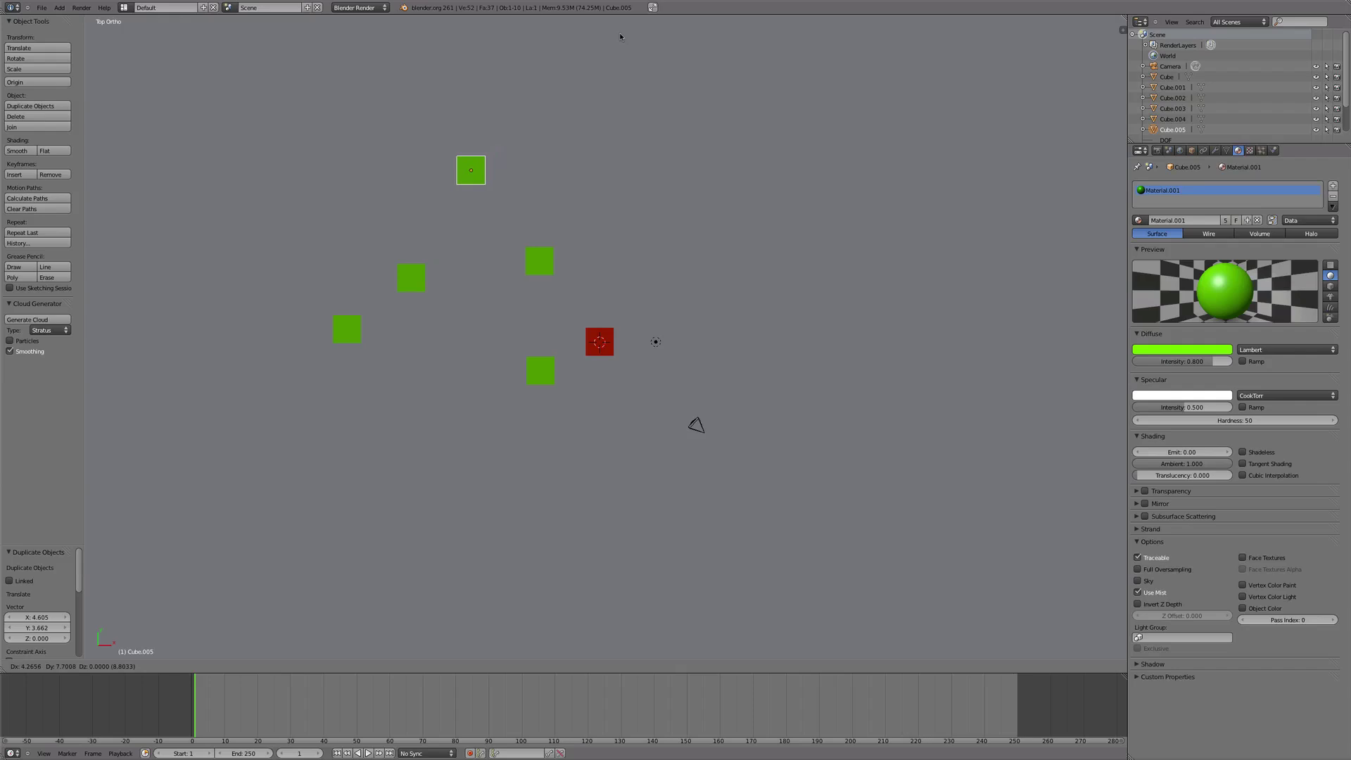
{"action": "left_click", "coordinate": [616, 31]}
{"action": "key", "text": "shift+d"}
{"action": "left_click", "coordinate": [823, 124]}
{"action": "key", "text": "shift+d"}
{"action": "left_click", "coordinate": [728, 30]}
{"action": "key", "text": "shift+d"}
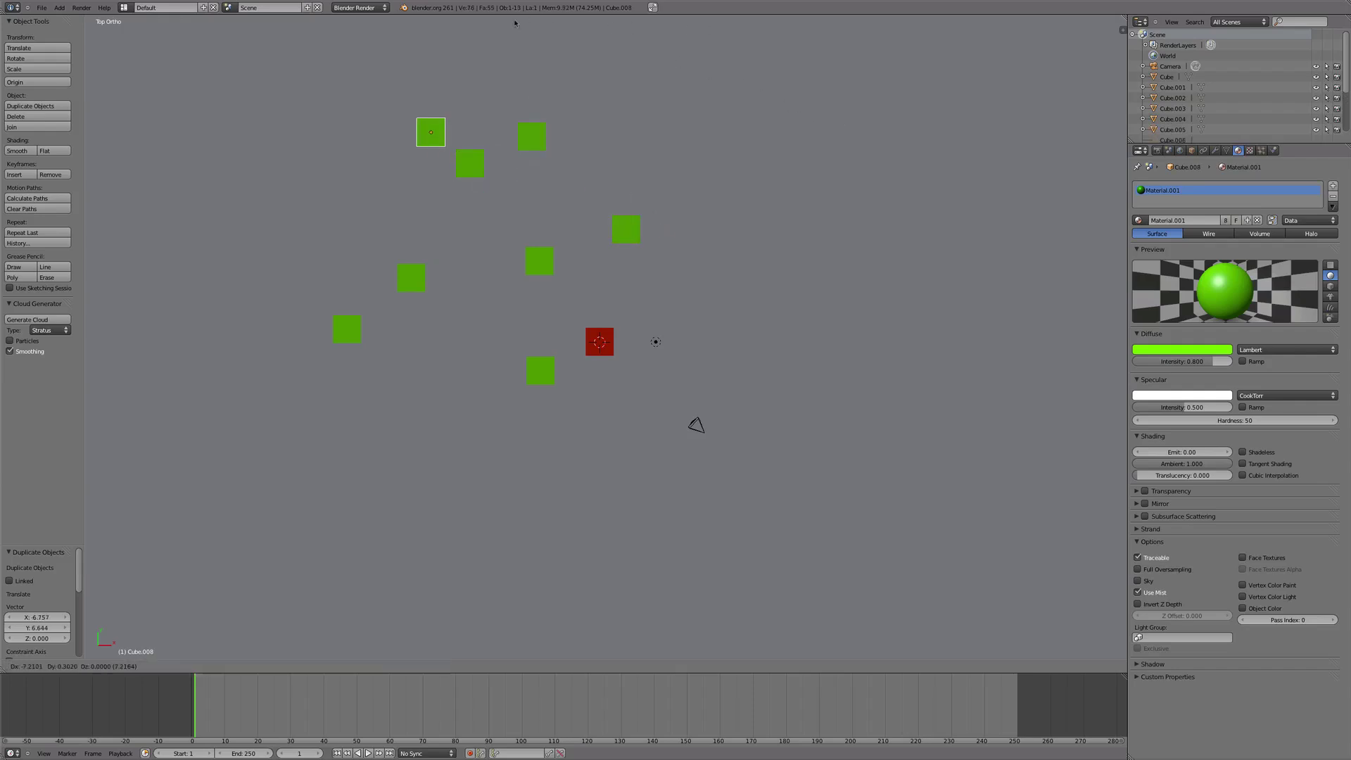
{"action": "left_click", "coordinate": [370, 44]}
{"action": "key", "text": "shift+d"}
{"action": "left_click", "coordinate": [500, 193]}
{"action": "key", "text": "shift+d"}
{"action": "left_click", "coordinate": [368, 251]}
{"action": "key", "text": "shift+d"}
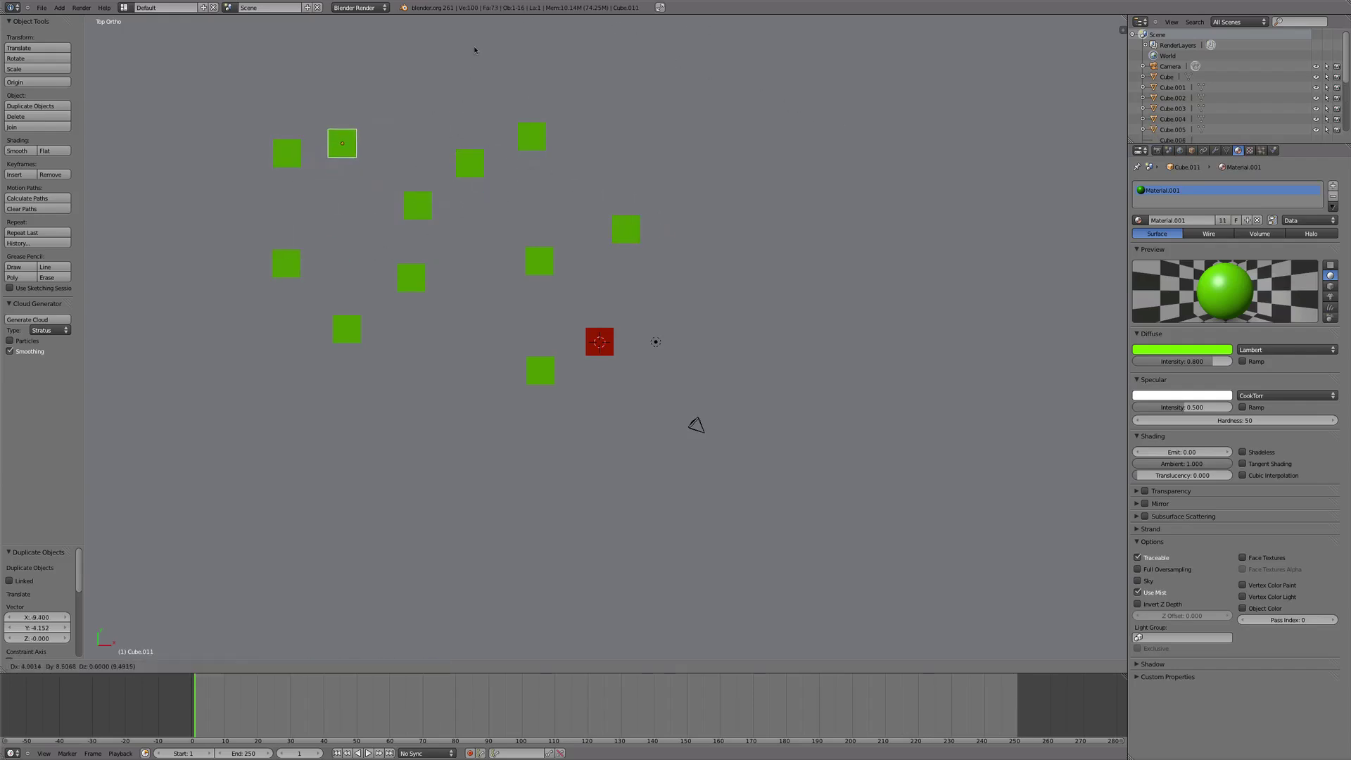
{"action": "left_click", "coordinate": [492, 14]}
{"action": "key", "text": "shift+d"}
{"action": "left_click", "coordinate": [183, 103]}
{"action": "key", "text": "shift+d"}
{"action": "left_click", "coordinate": [146, 183]}
{"action": "key", "text": "shift+d"}
{"action": "left_click", "coordinate": [80, 31]}
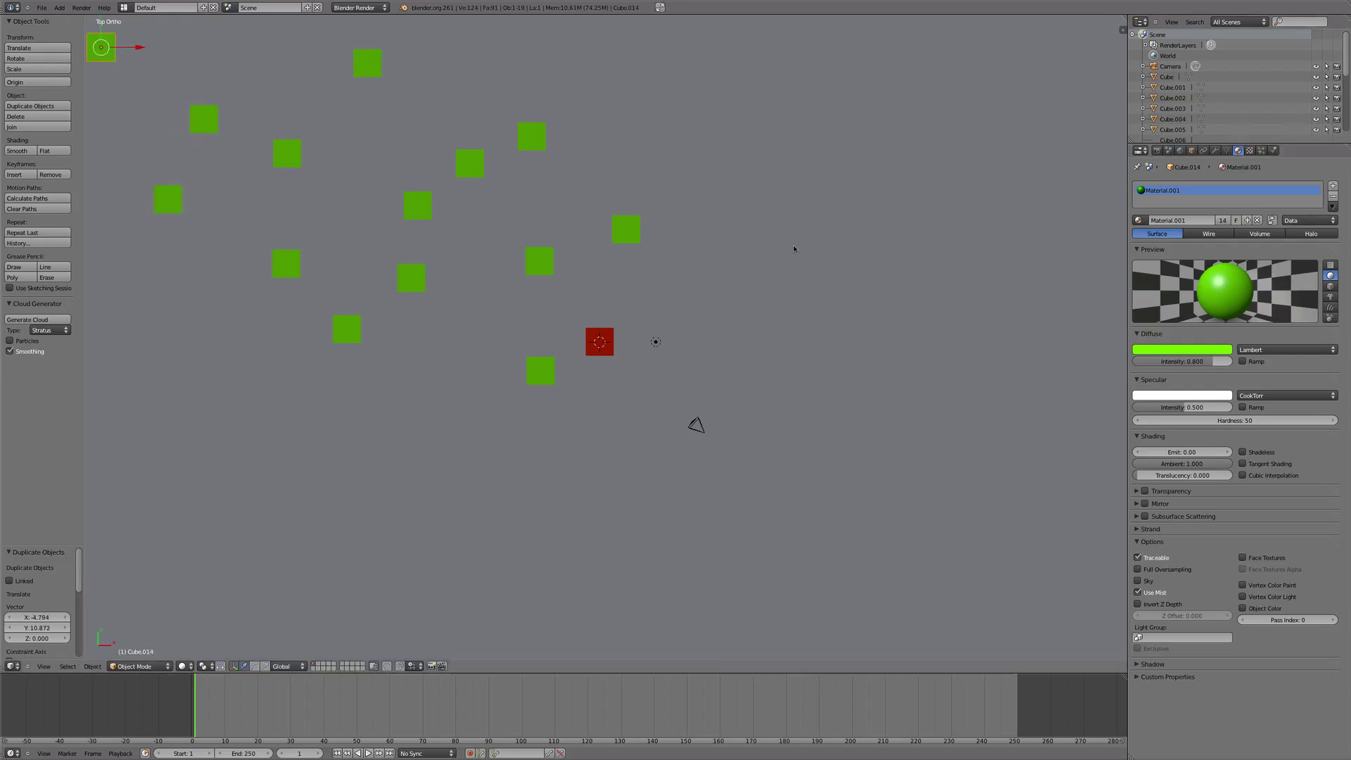
{"action": "key", "text": "shift+d"}
{"action": "left_click", "coordinate": [941, 347]}
{"action": "key", "text": "shift+d"}
{"action": "left_click", "coordinate": [115, 288]}
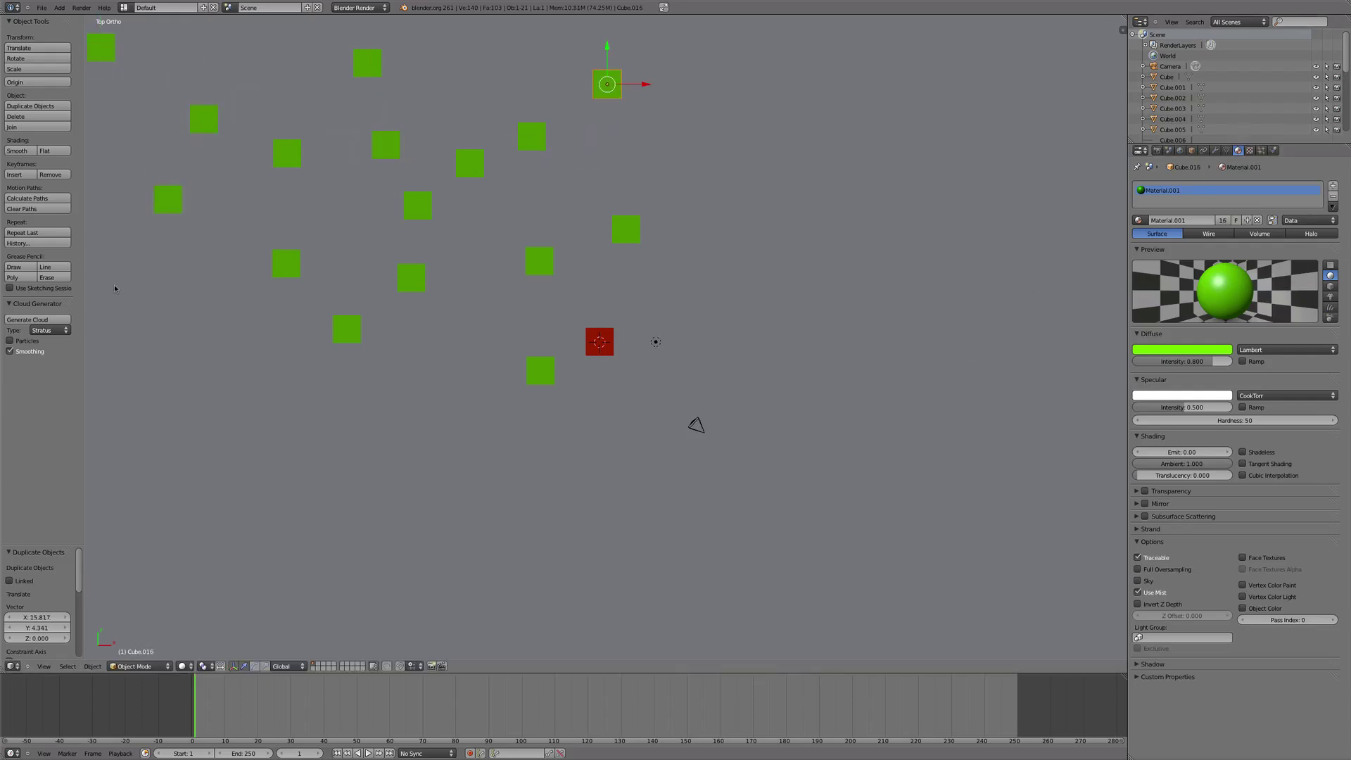
{"action": "key", "text": "shift+d"}
{"action": "left_click", "coordinate": [988, 309]}
{"action": "key", "text": "shift+d"}
{"action": "left_click", "coordinate": [935, 637]}
{"action": "key", "text": "shift+d"}
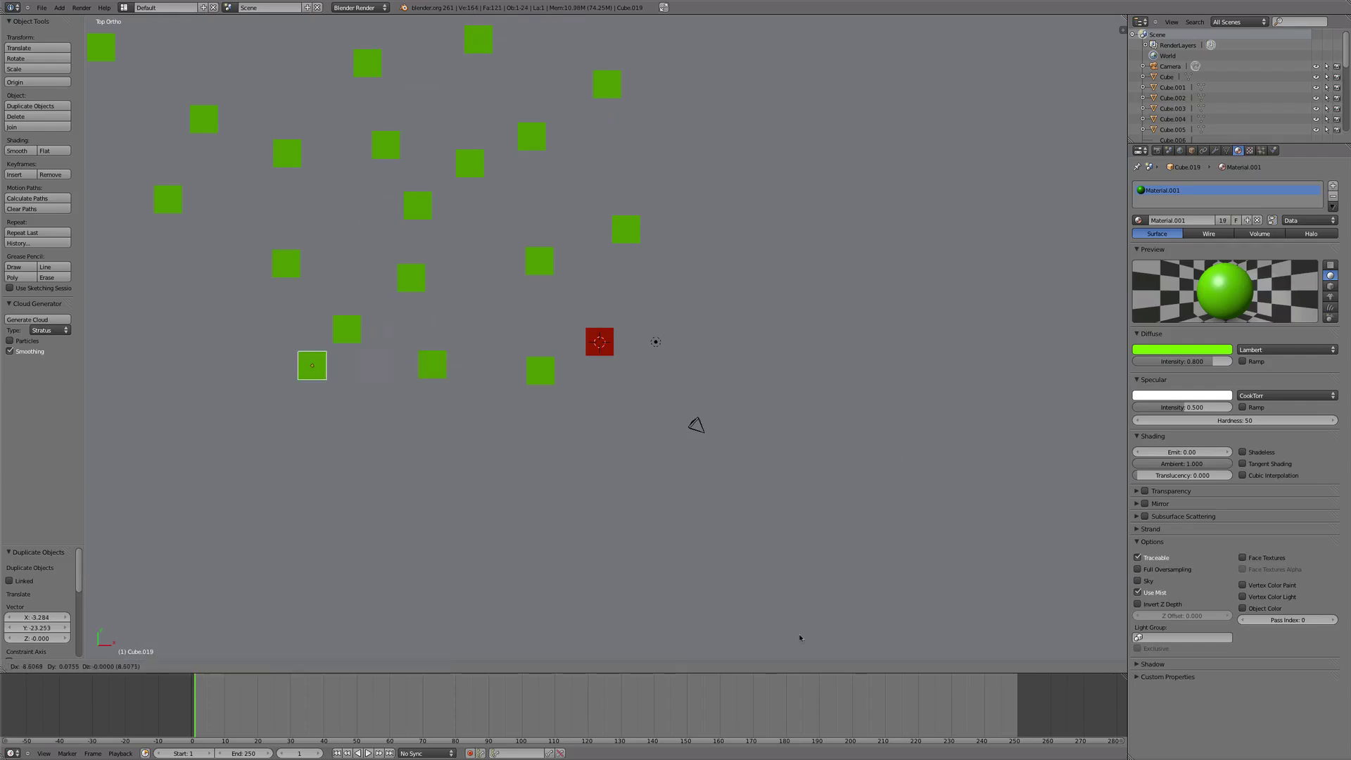
{"action": "left_click", "coordinate": [711, 615]}
{"action": "key", "text": "shift+d"}
{"action": "left_click", "coordinate": [633, 540]}
{"action": "key", "text": "shift+d"}
{"action": "left_click", "coordinate": [560, 476]}
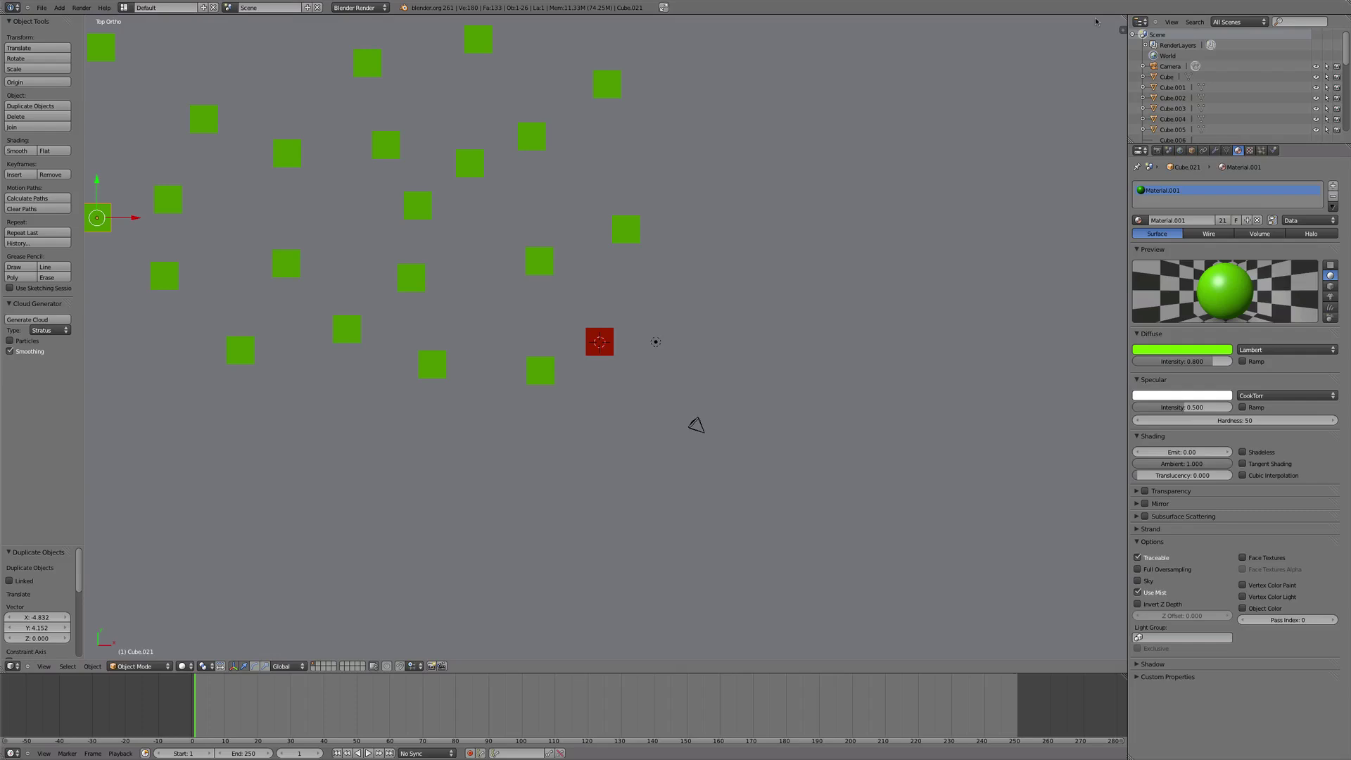
- Split the viewport and make the top area a Compositing node editor with Use Nodes on
{"action": "left_click_drag", "start_coordinate": [1122, 29], "coordinate": [1118, 285]}
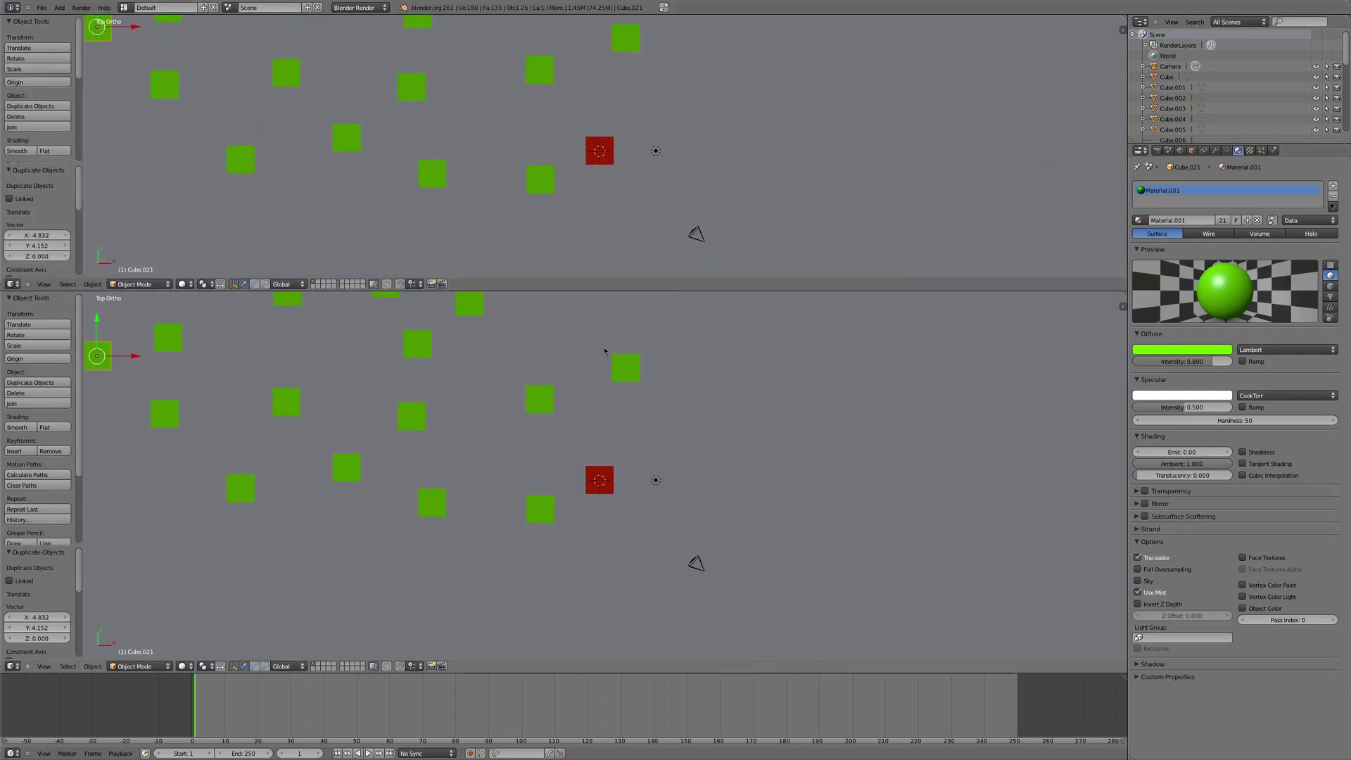
{"action": "left_click", "coordinate": [13, 284]}
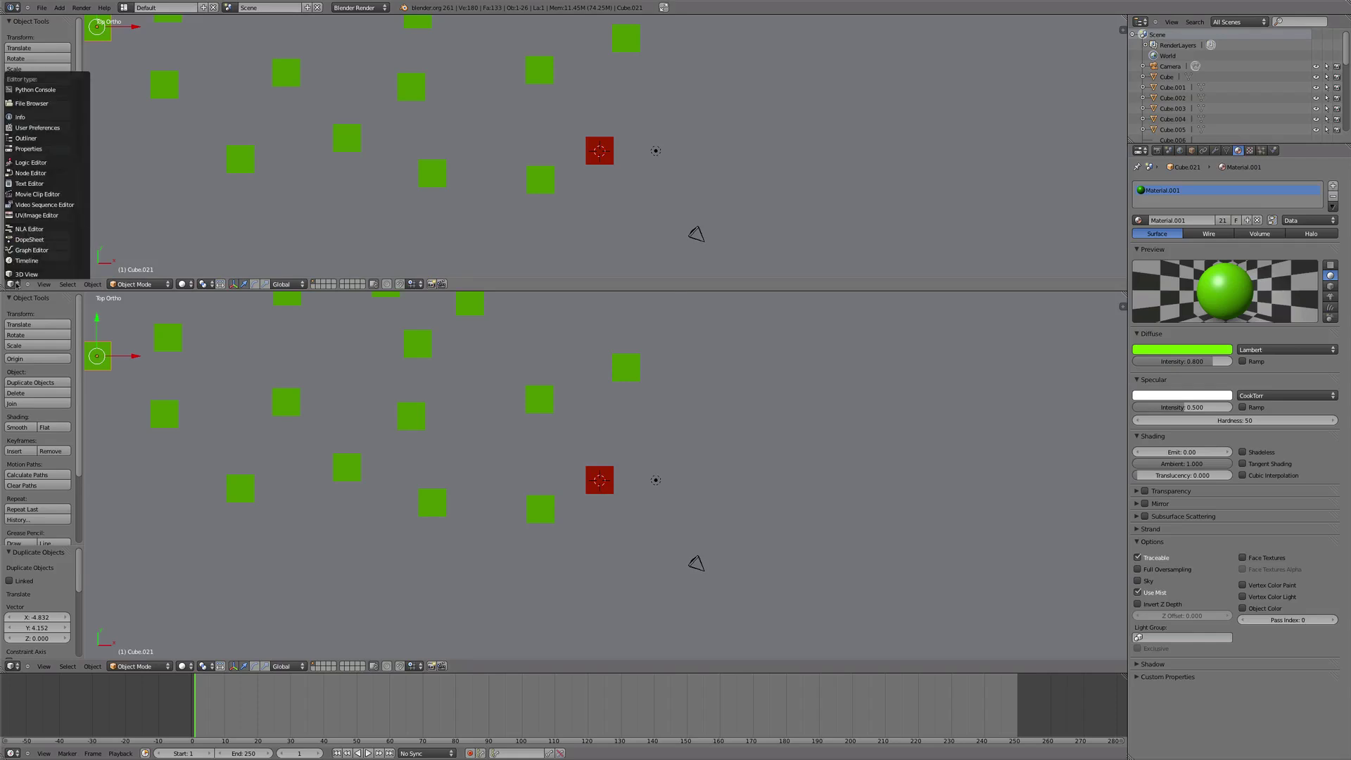
{"action": "left_click", "coordinate": [28, 173]}
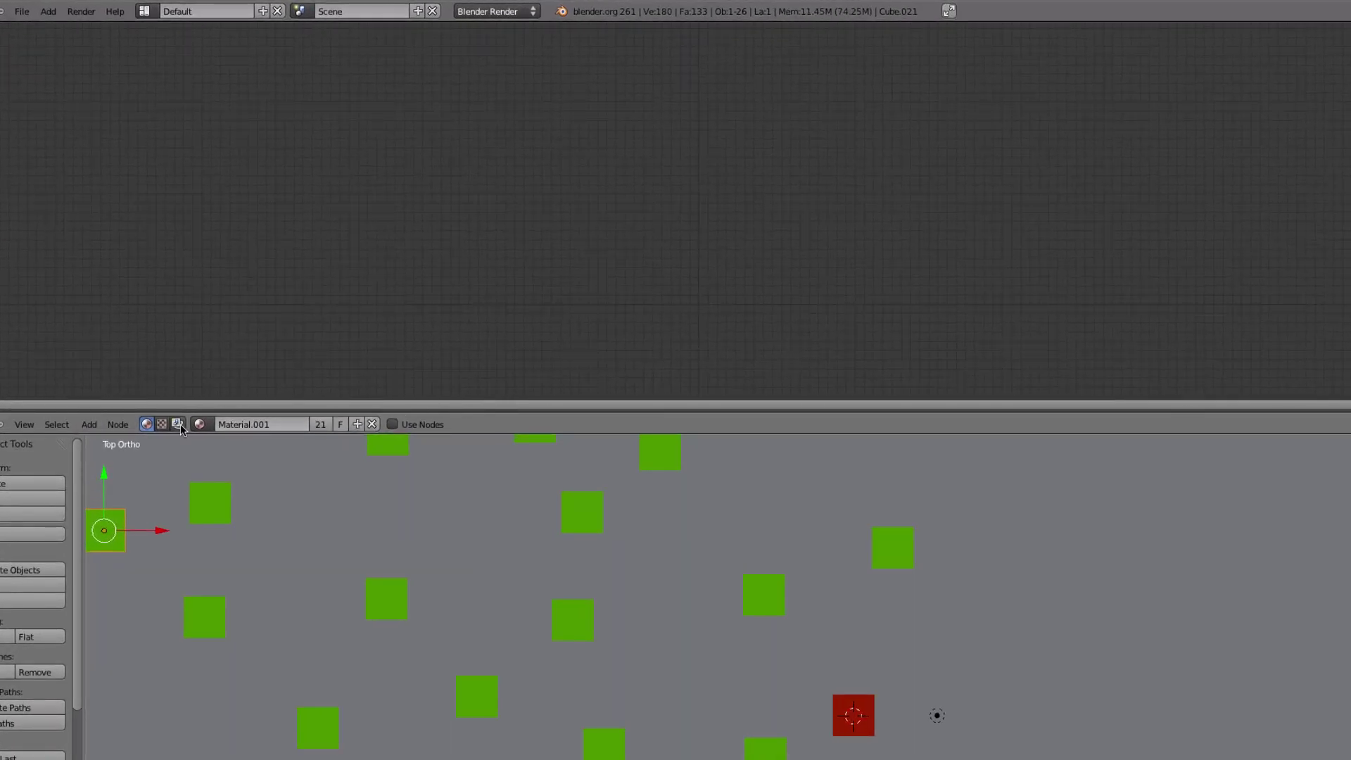
{"action": "left_click", "coordinate": [179, 426]}
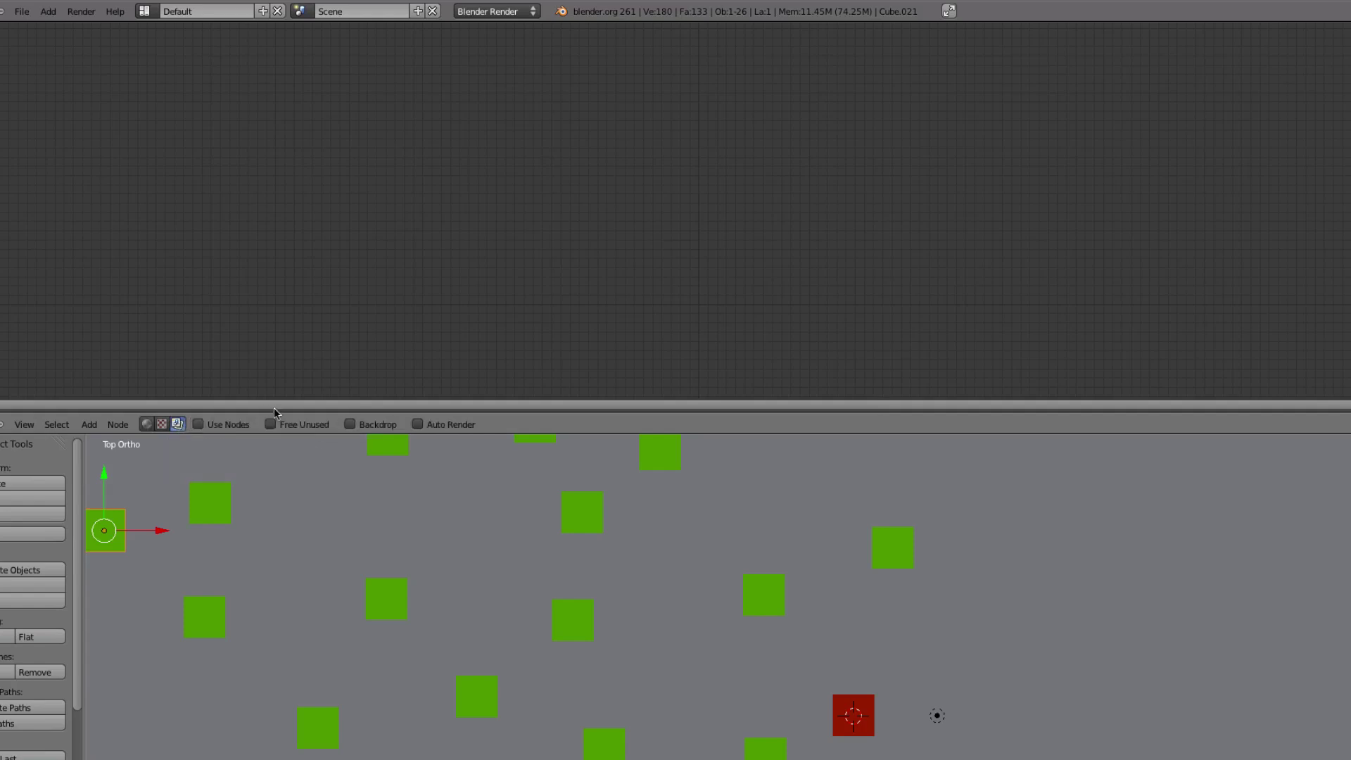
{"action": "left_click", "coordinate": [229, 424]}
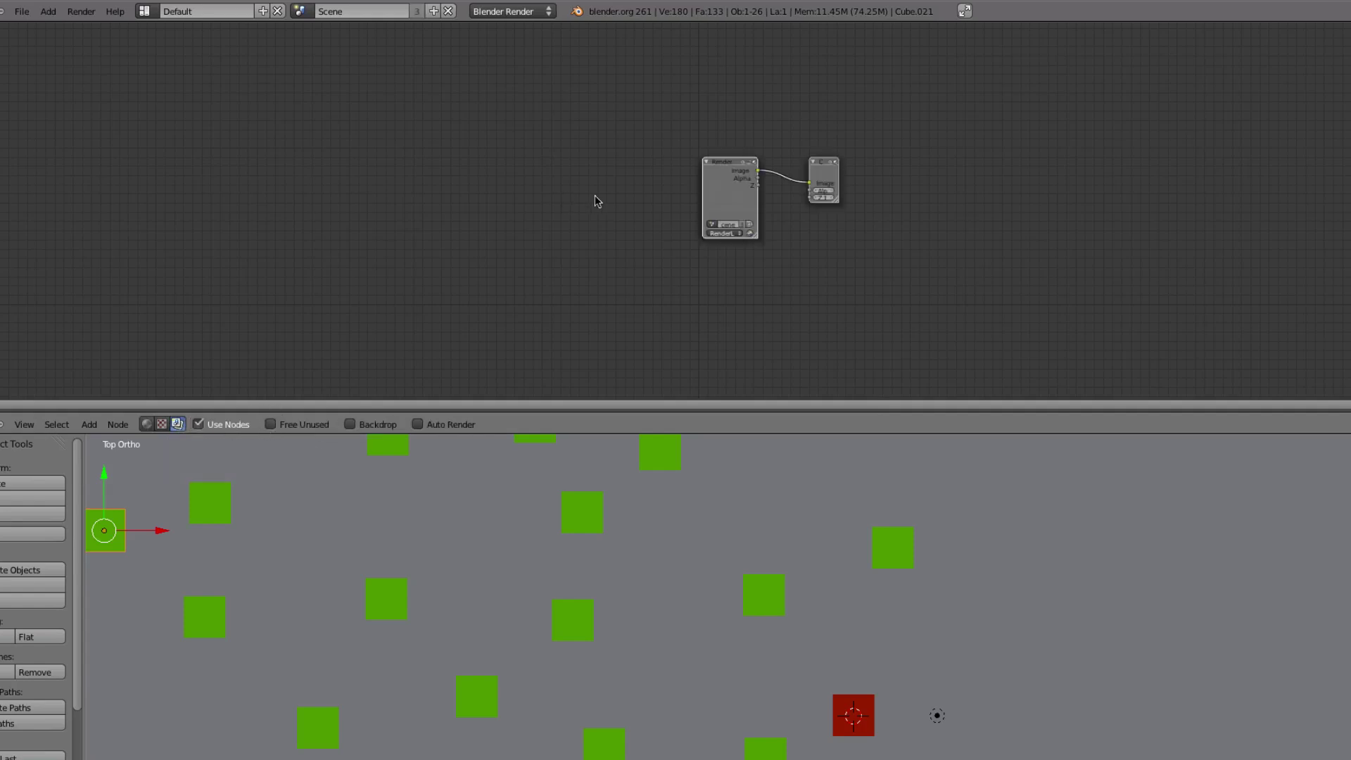
- Insert a Defocus node between Render Layers and Composite and link the Z output into it
{"action": "scroll", "coordinate": [443, 375], "scroll_direction": "up", "scroll_amount": 2}
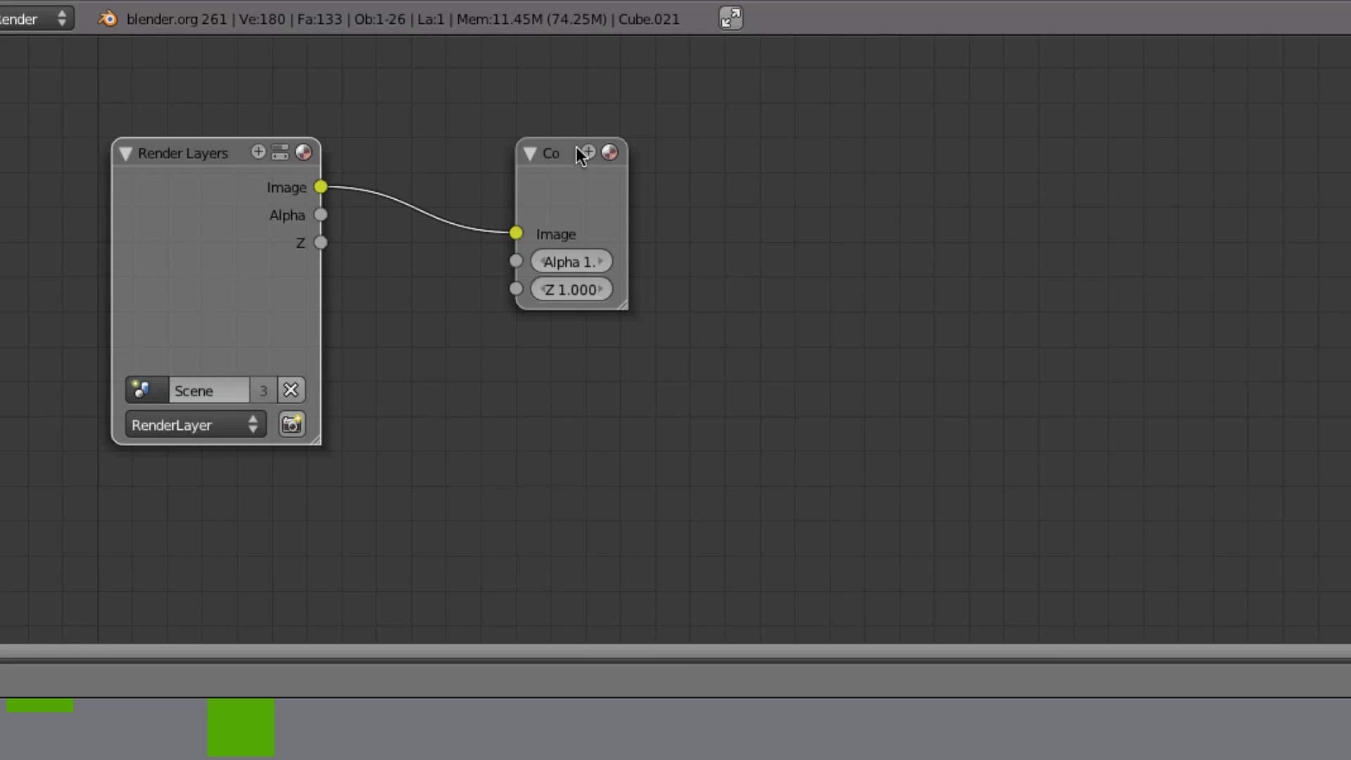
{"action": "left_click_drag", "start_coordinate": [576, 147], "coordinate": [1076, 169]}
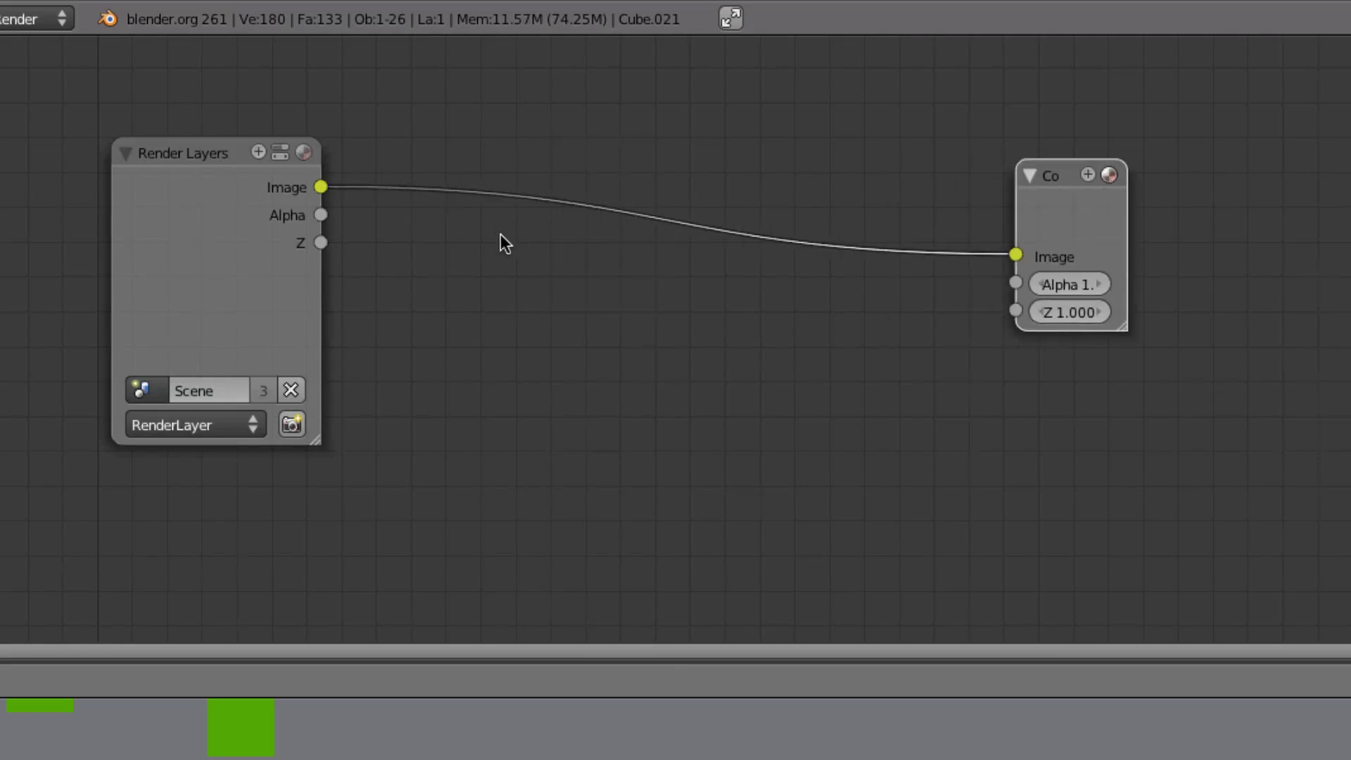
{"action": "key", "text": "shift+a"}
{"action": "mouse_move", "coordinate": [478, 342]}
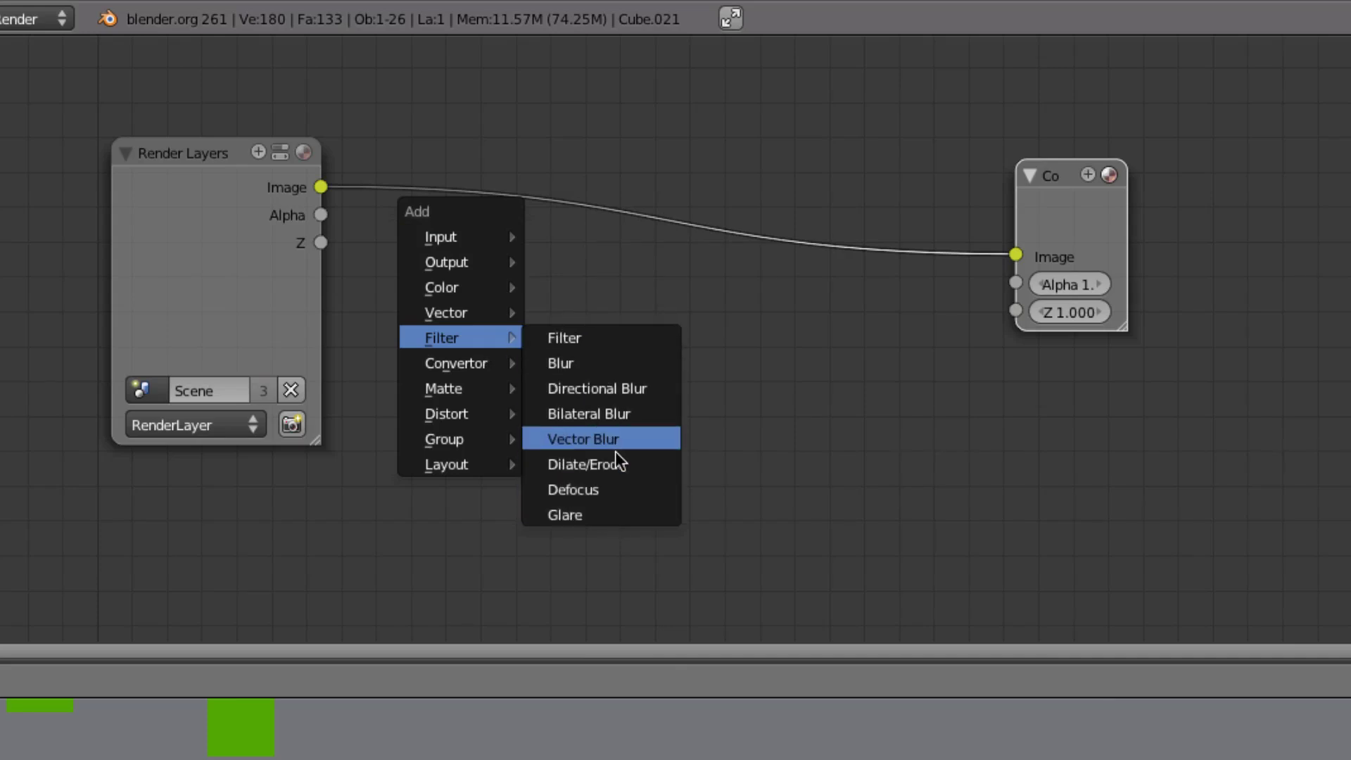
{"action": "left_click", "coordinate": [596, 485]}
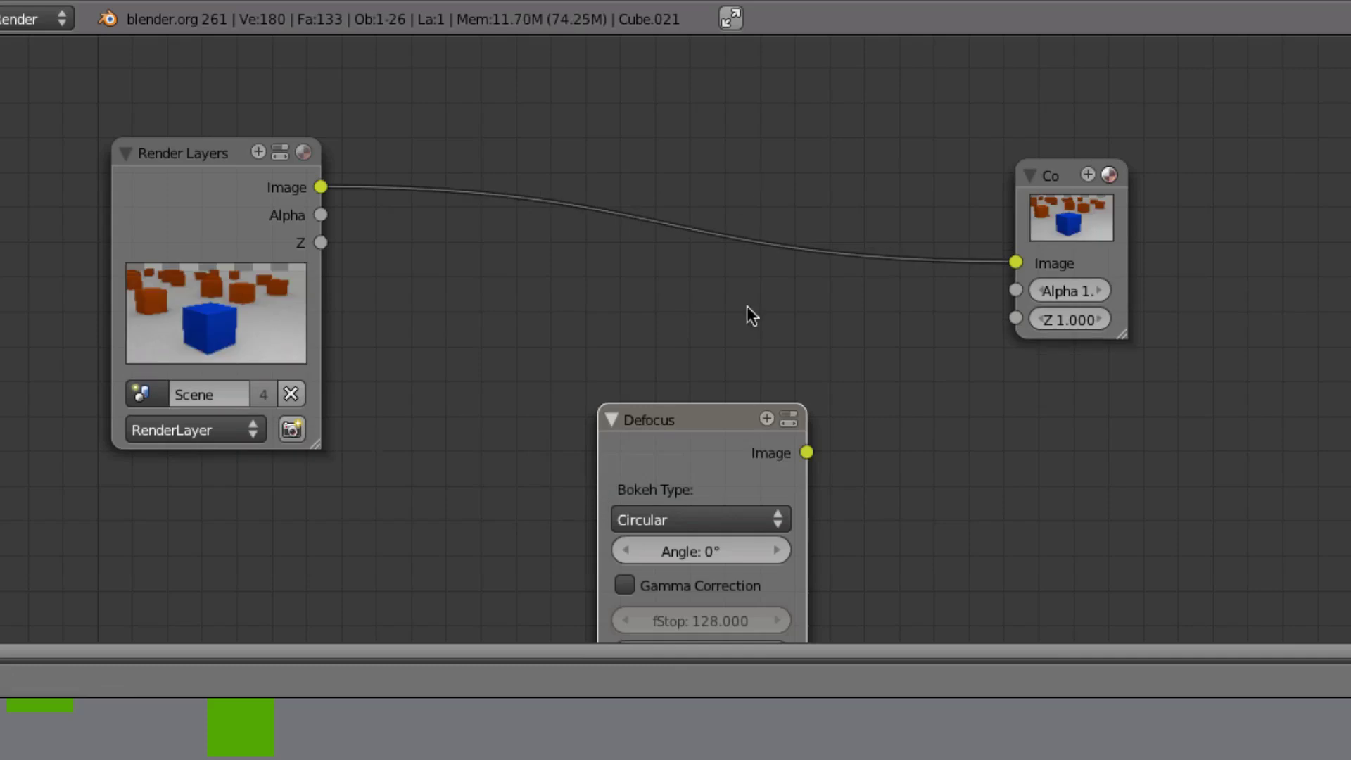
{"action": "left_click", "coordinate": [619, 155]}
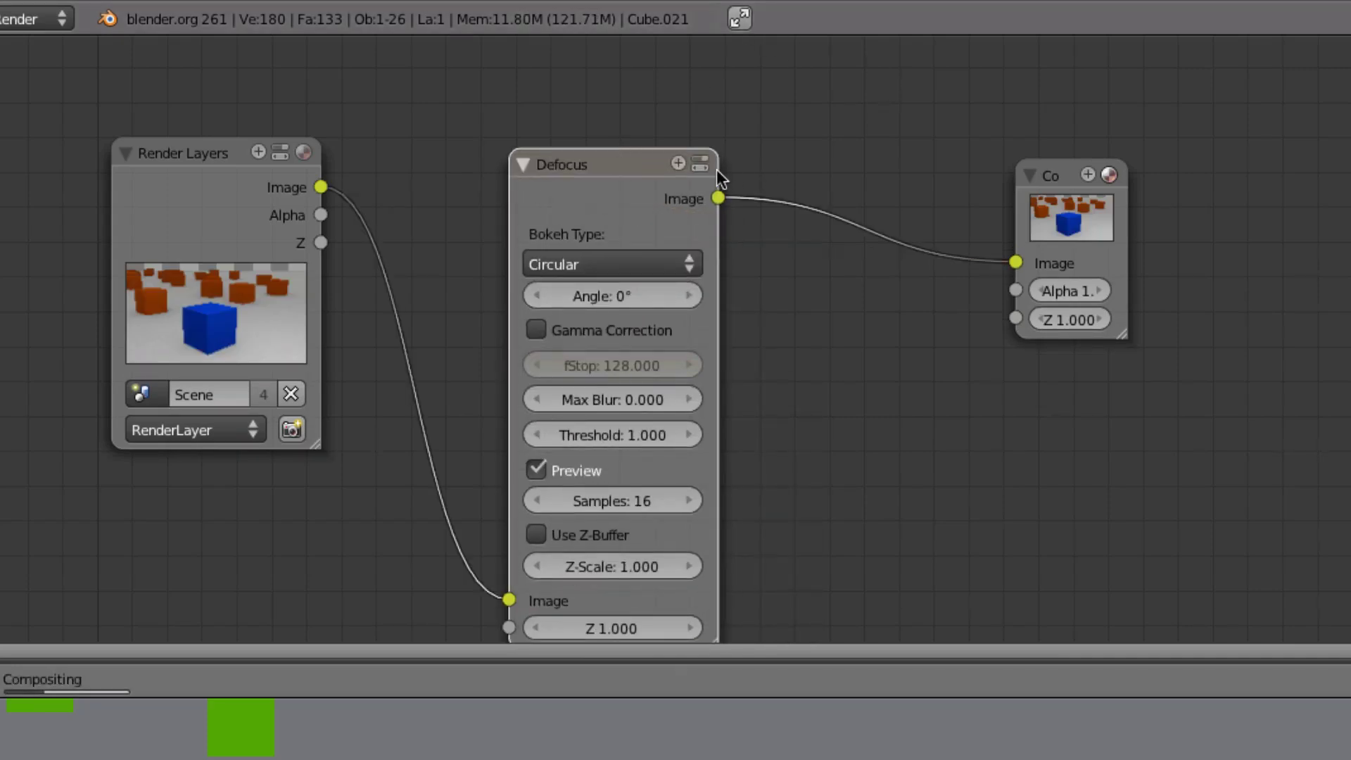
{"action": "left_click_drag", "start_coordinate": [626, 154], "coordinate": [631, 46]}
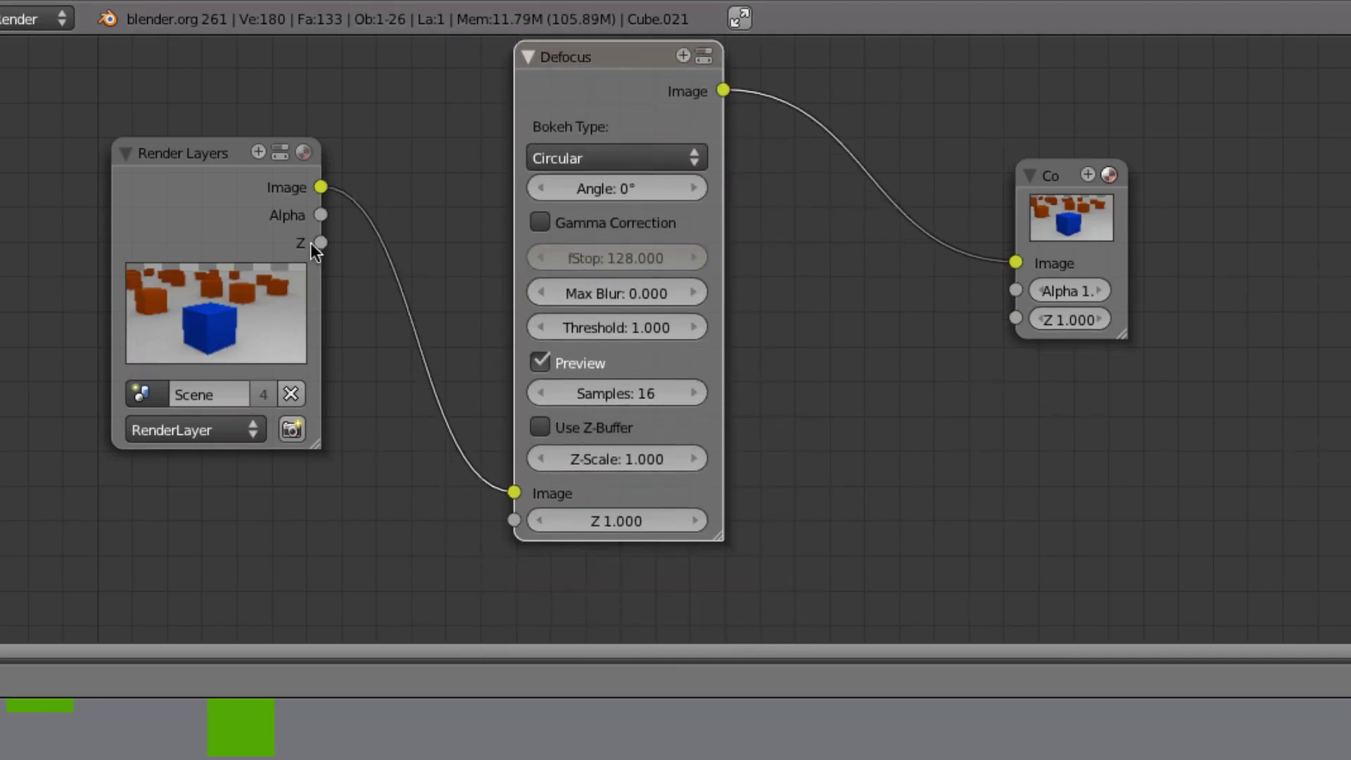
{"action": "left_click_drag", "start_coordinate": [363, 320], "coordinate": [328, 294]}
{"action": "left_click_drag", "start_coordinate": [303, 242], "coordinate": [514, 520]}
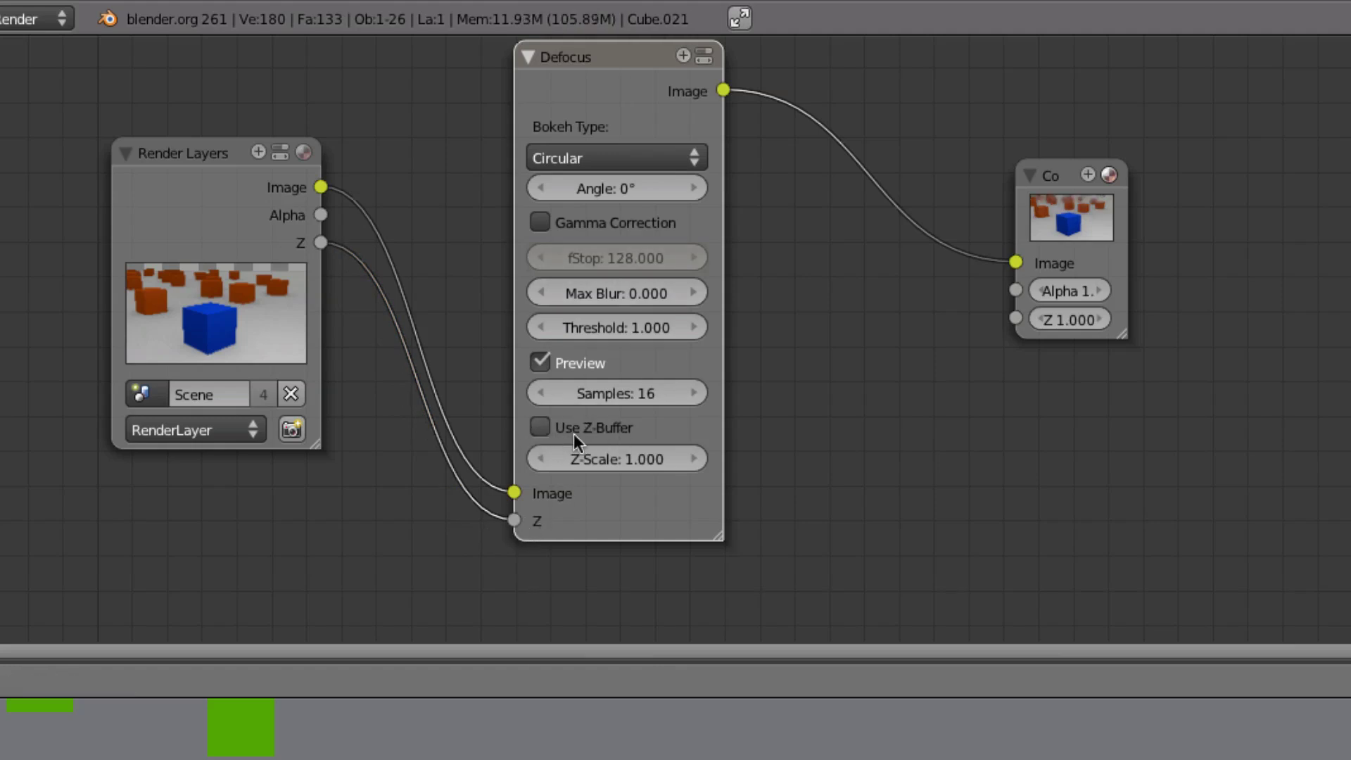
- Enable Use Z-Buffer on Defocus, with fStop 9 and 150 preview samples
{"action": "left_click", "coordinate": [553, 430]}
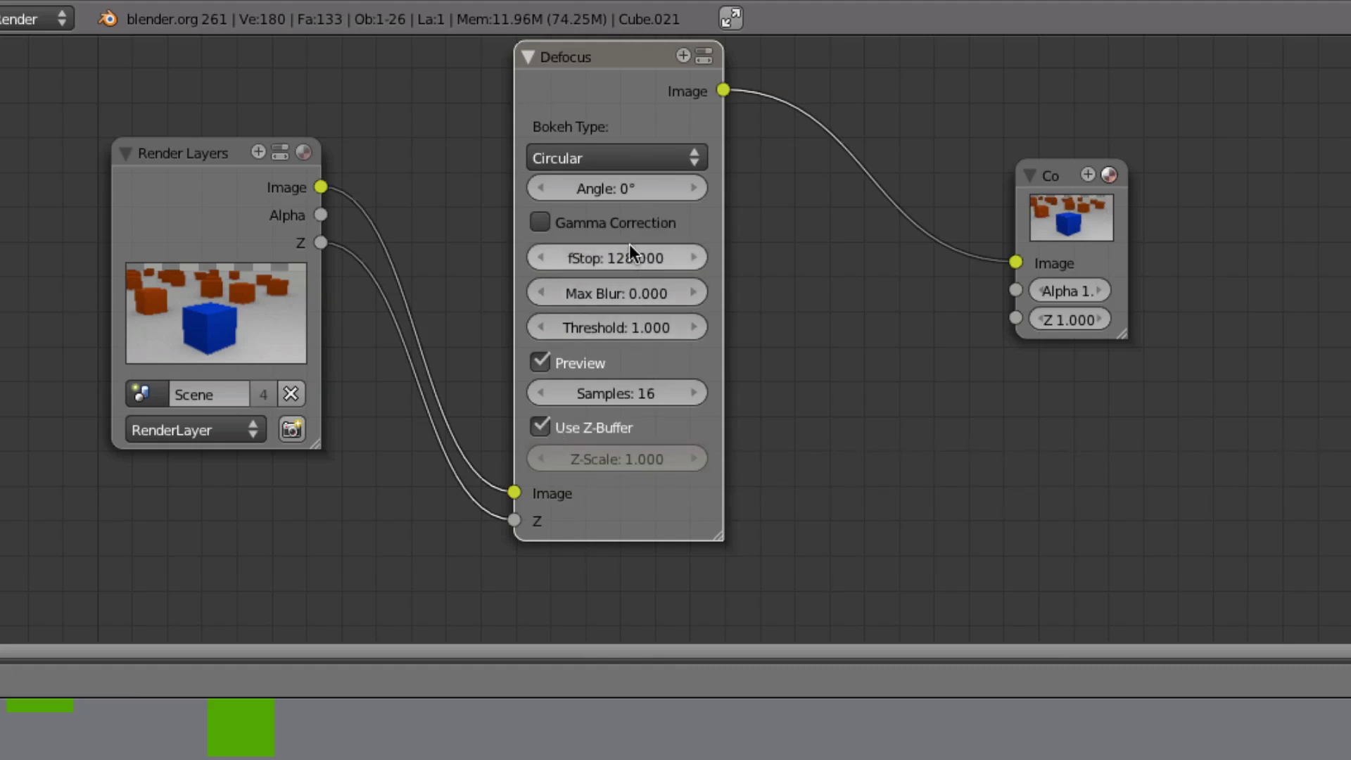
{"action": "left_click", "coordinate": [664, 263]}
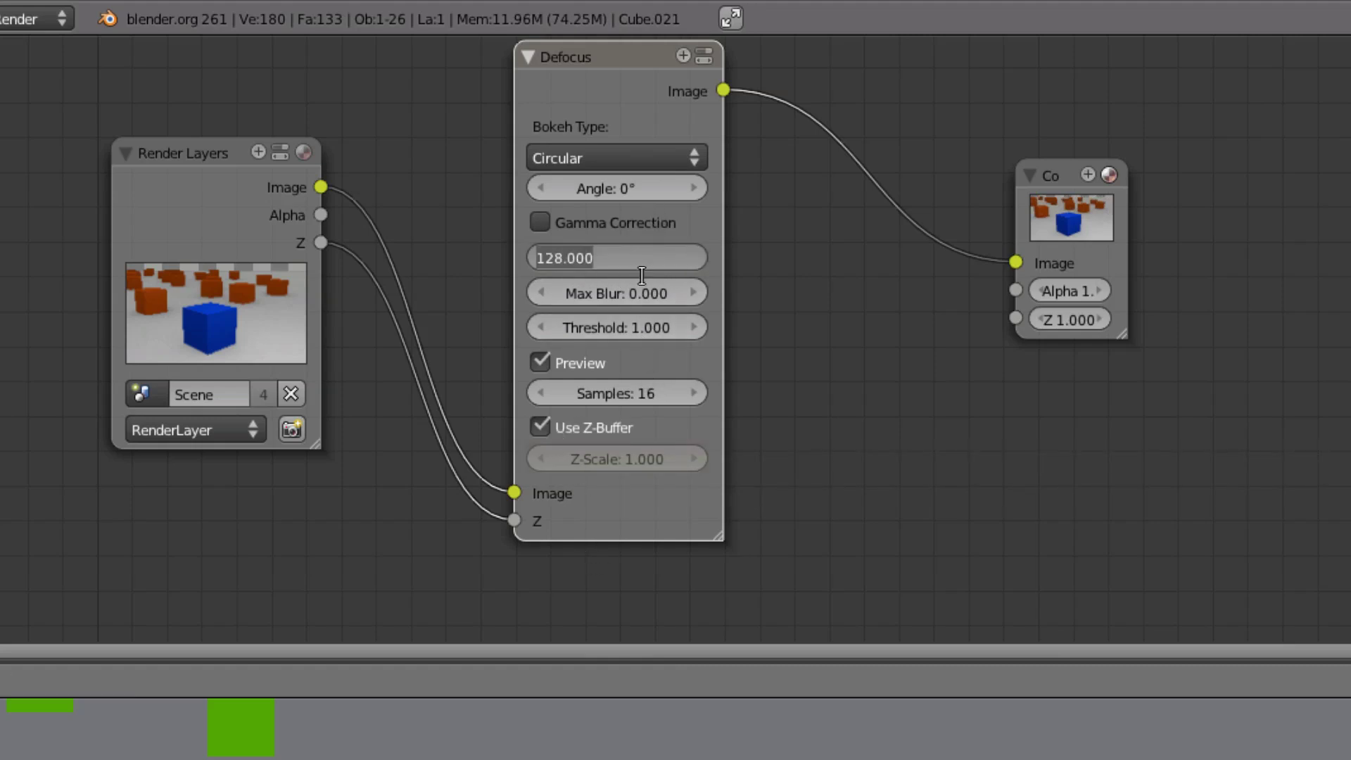
{"action": "type", "text": "9"}
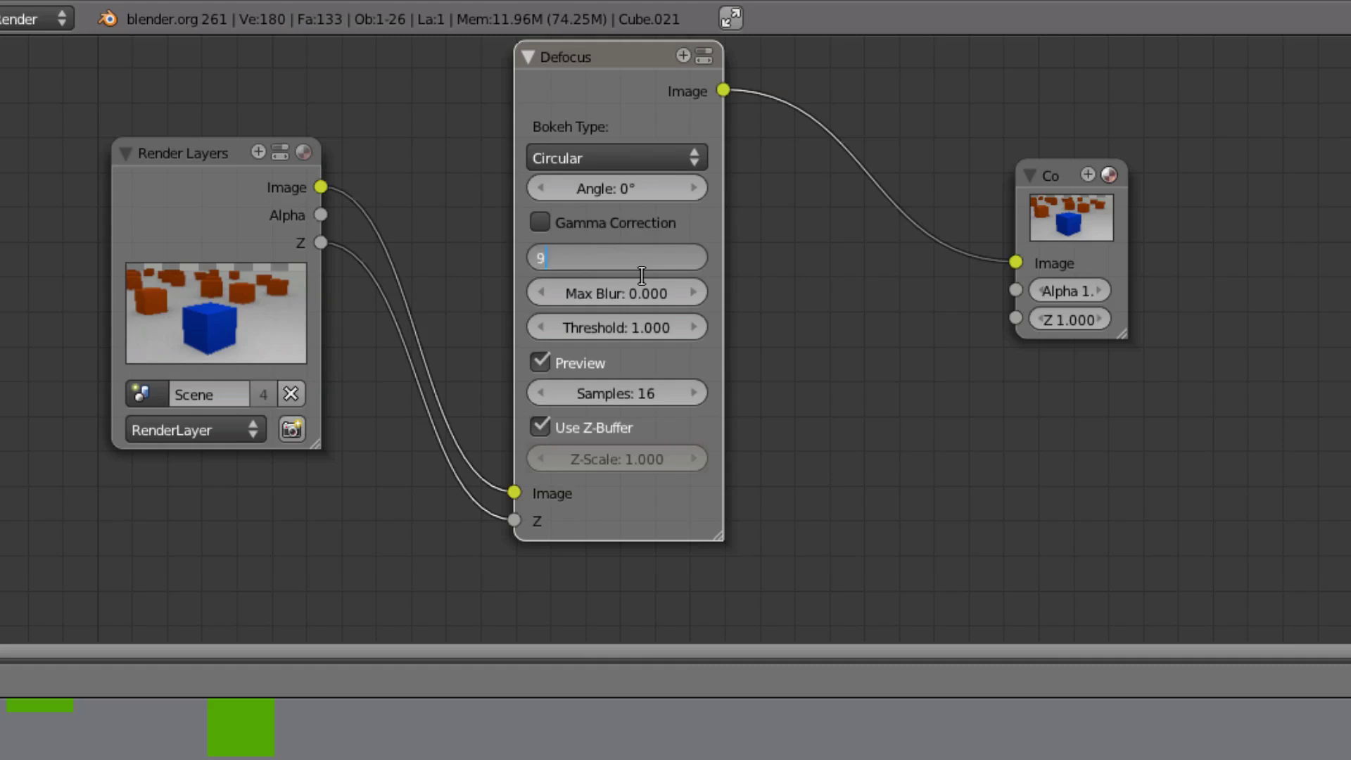
{"action": "key", "text": "Return"}
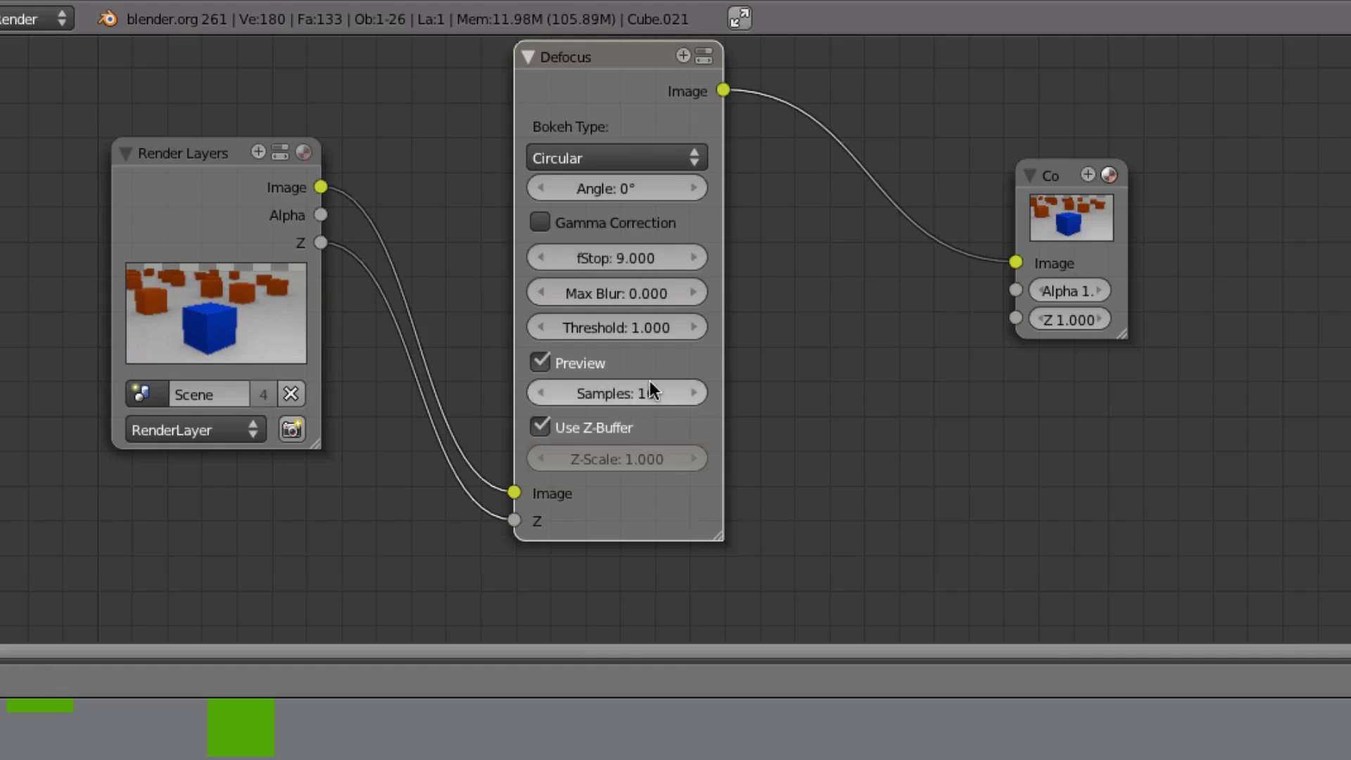
{"action": "left_click", "coordinate": [603, 401]}
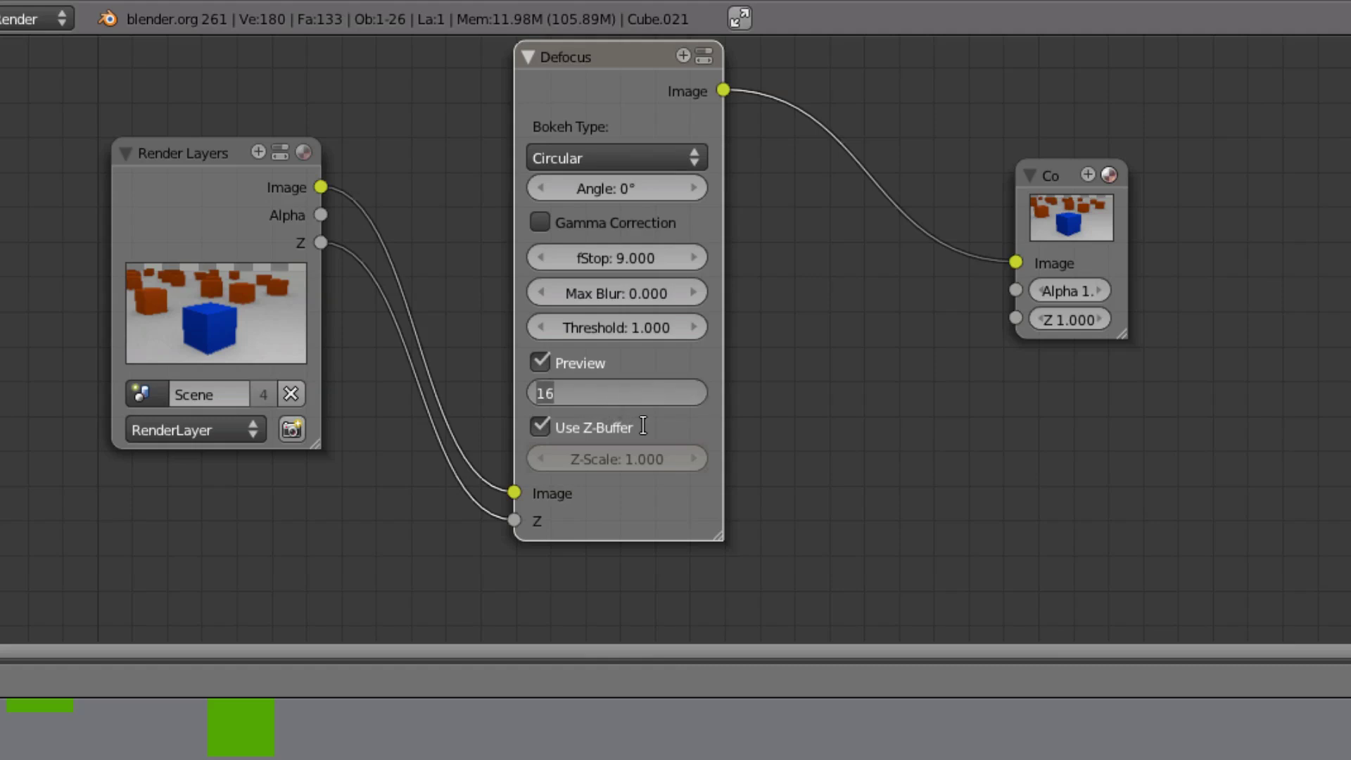
{"action": "type", "text": "150"}
{"action": "key", "text": "Return"}
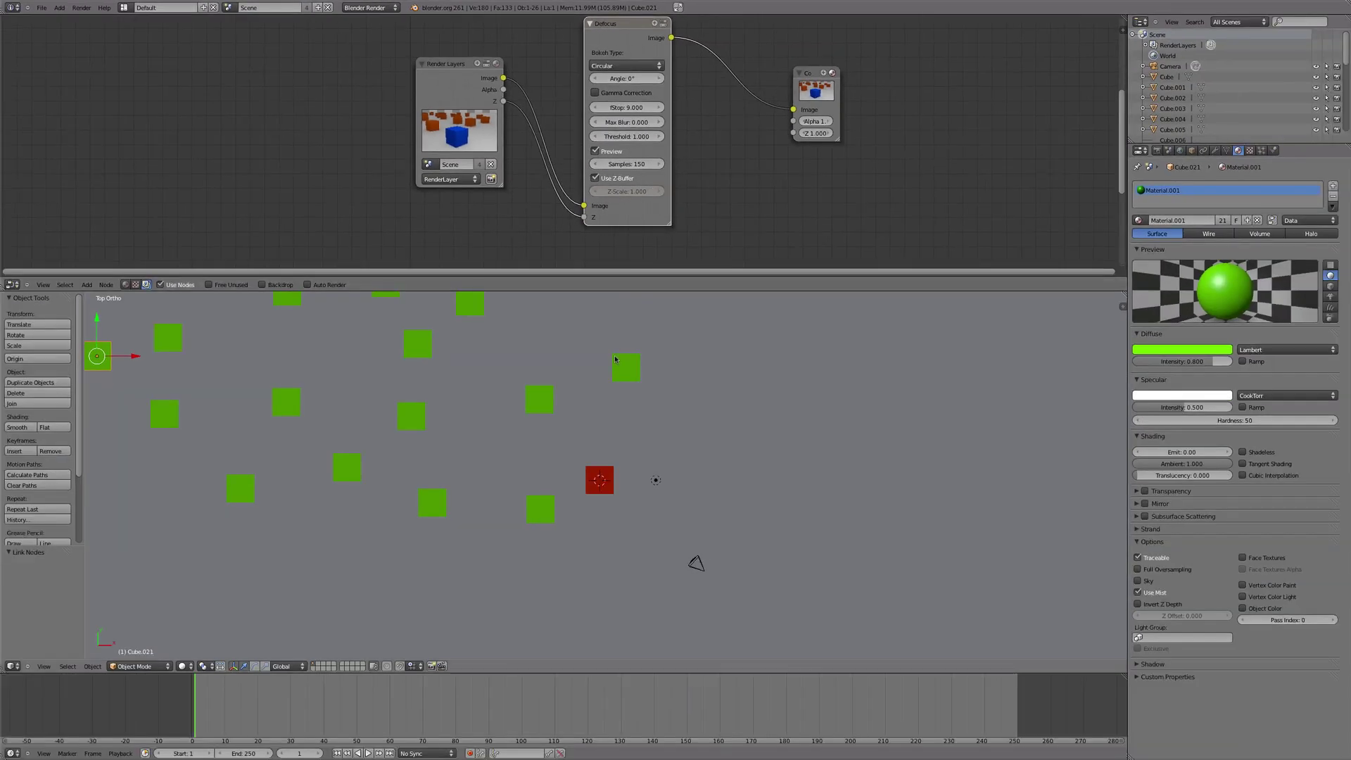
- Render an image of the scene from the camera view
{"action": "key", "text": "KP_0"}
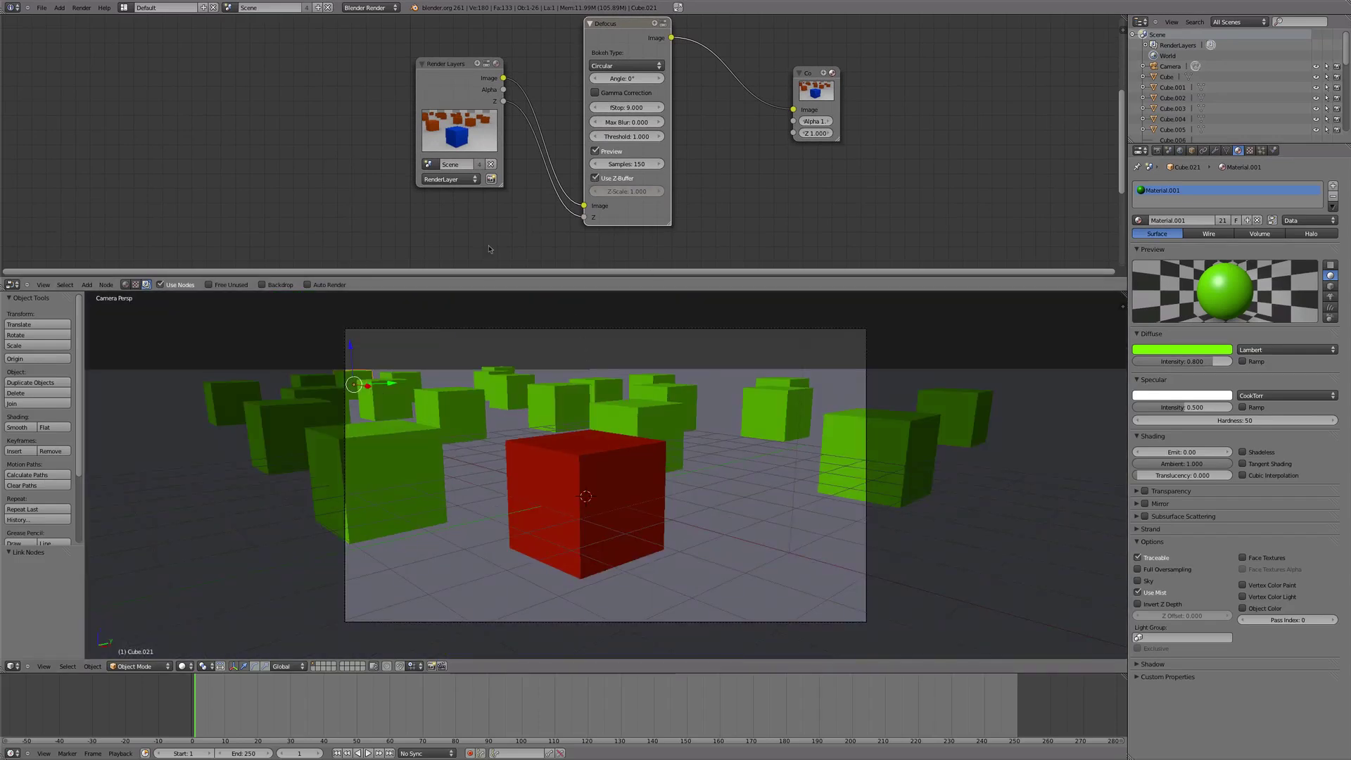
{"action": "left_click", "coordinate": [89, 10]}
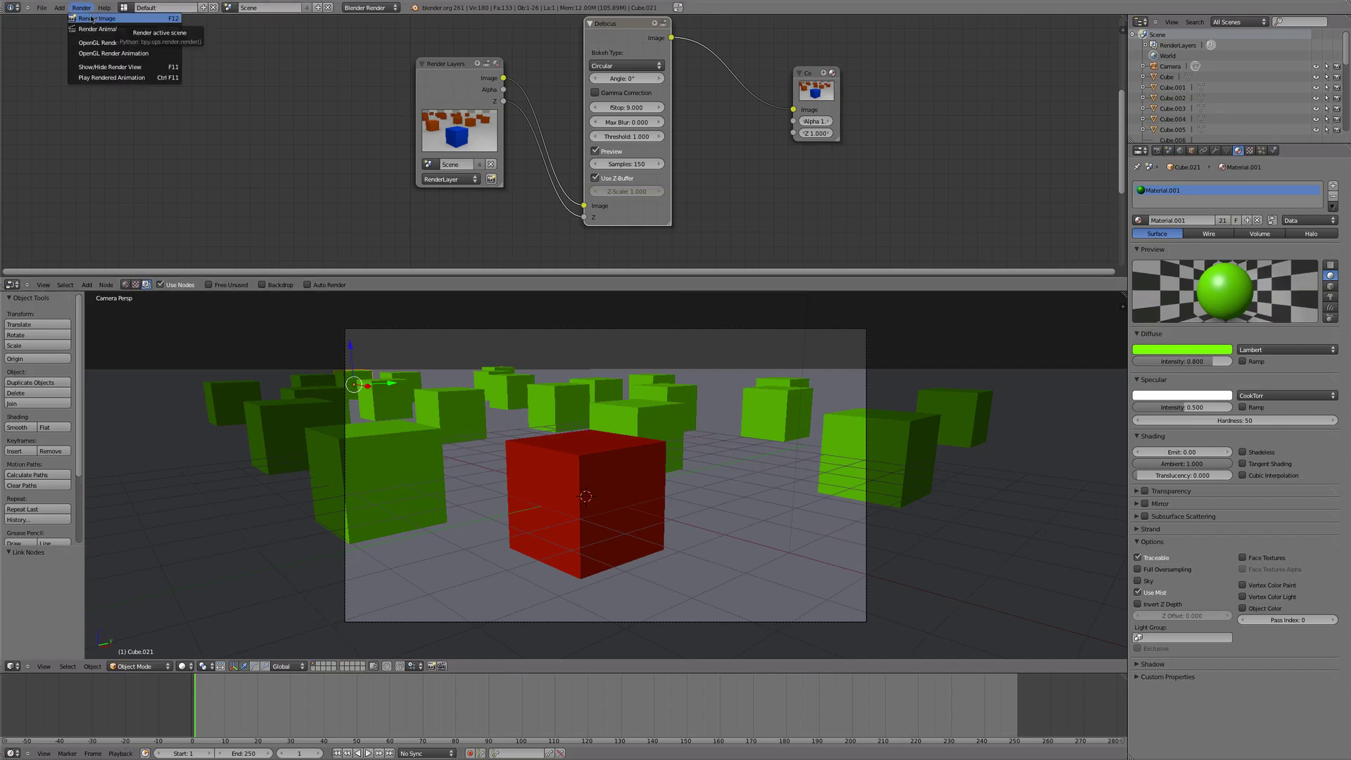
{"action": "left_click", "coordinate": [97, 18]}
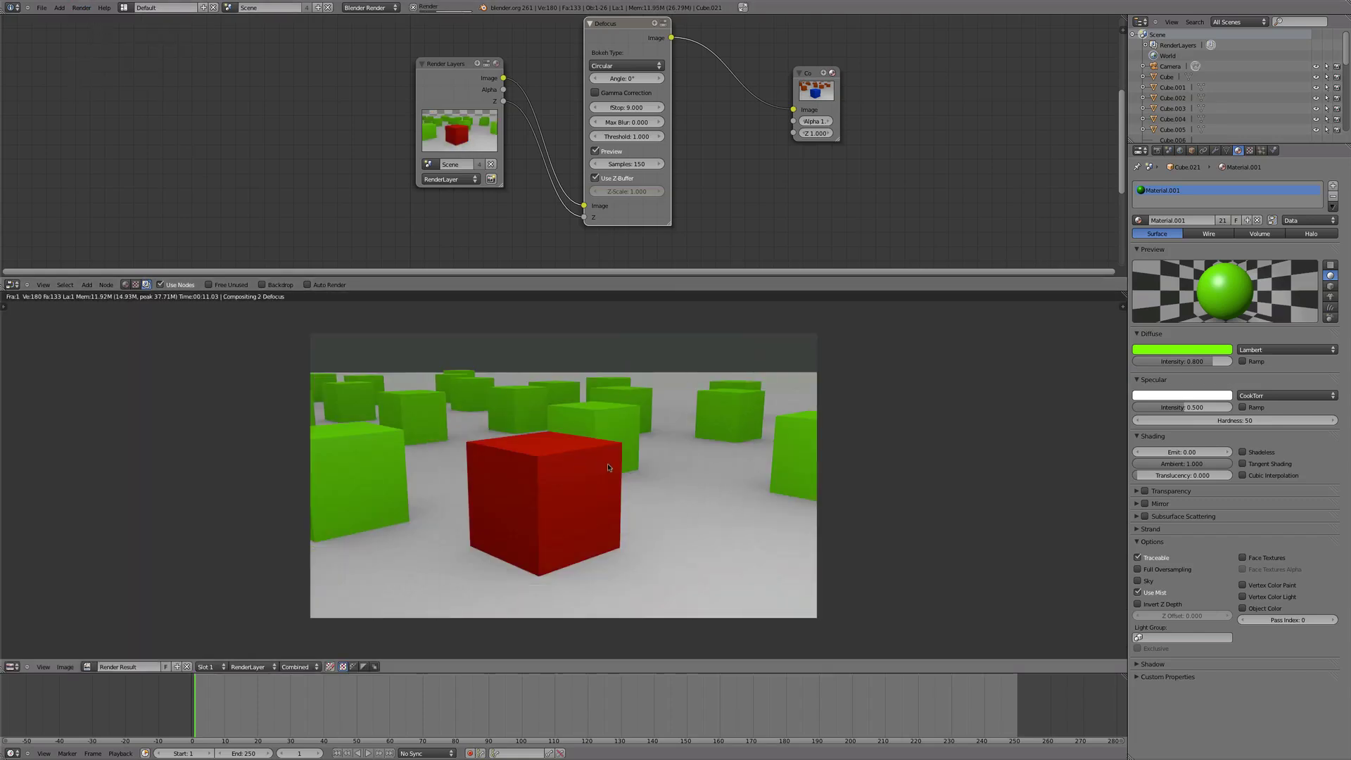
- Zoom and pan the Render Result to inspect the sharp red cube among blurred green cubes
{"action": "scroll", "coordinate": [607, 465], "scroll_direction": "up", "scroll_amount": 1}
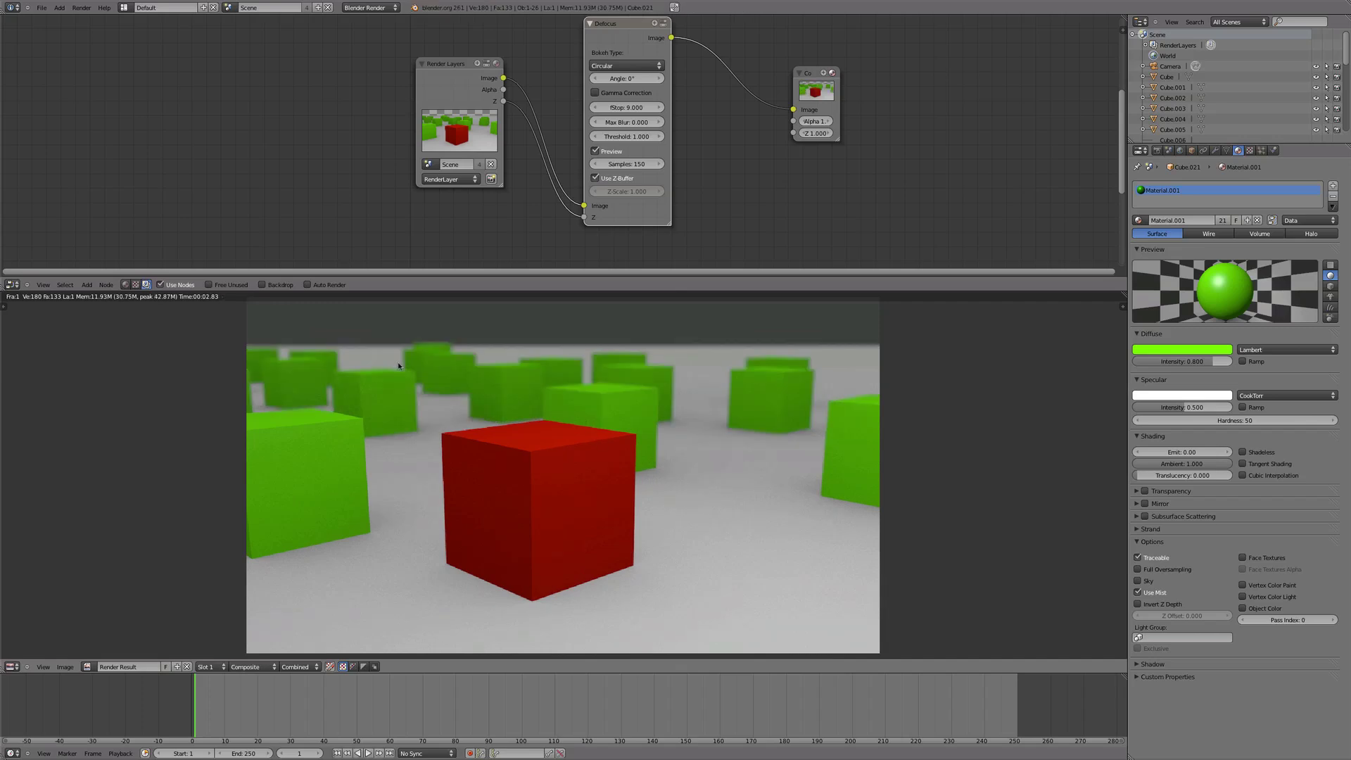
{"action": "scroll", "coordinate": [397, 362], "scroll_direction": "up", "scroll_amount": 1}
{"action": "scroll", "coordinate": [398, 362], "scroll_direction": "up", "scroll_amount": 1}
{"action": "middle_click_drag", "start_coordinate": [556, 452], "coordinate": [597, 485]}
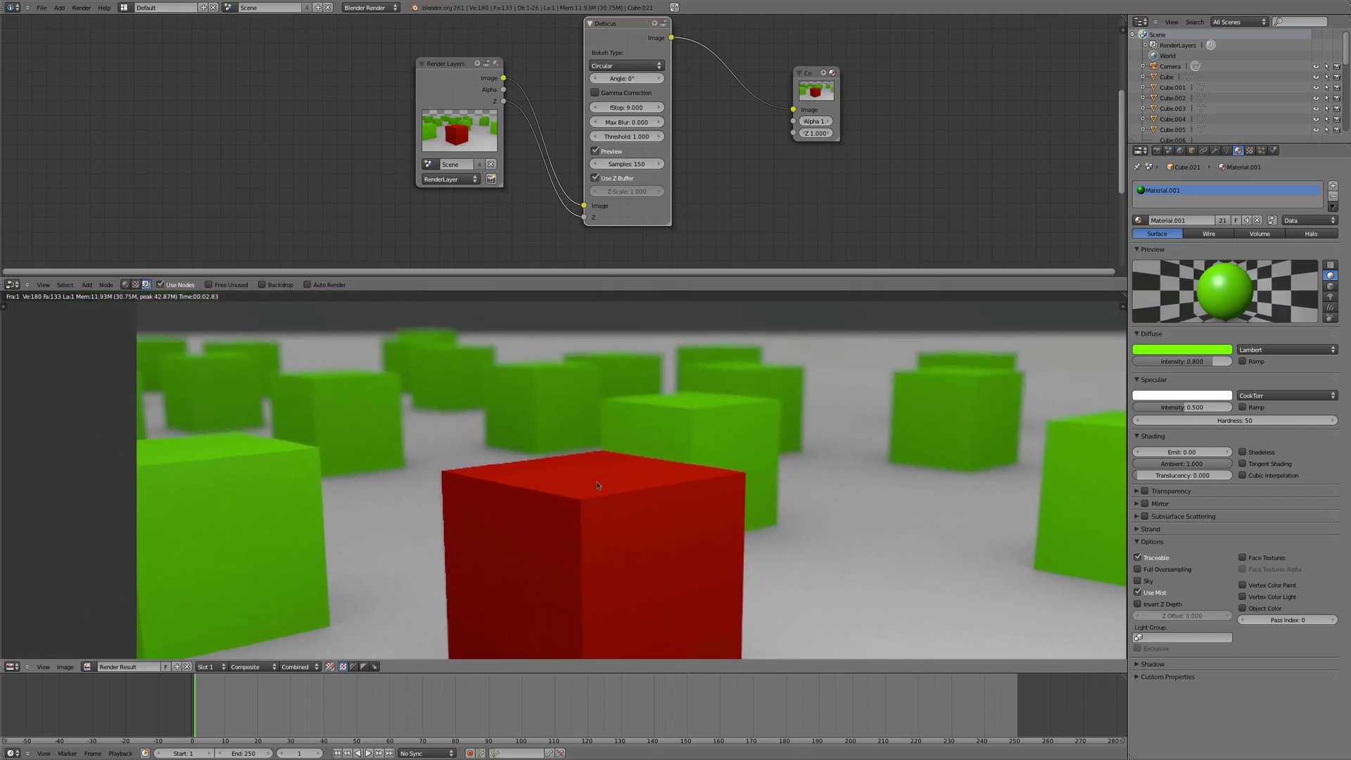
{"action": "scroll", "coordinate": [300, 469], "scroll_direction": "down", "scroll_amount": 4}
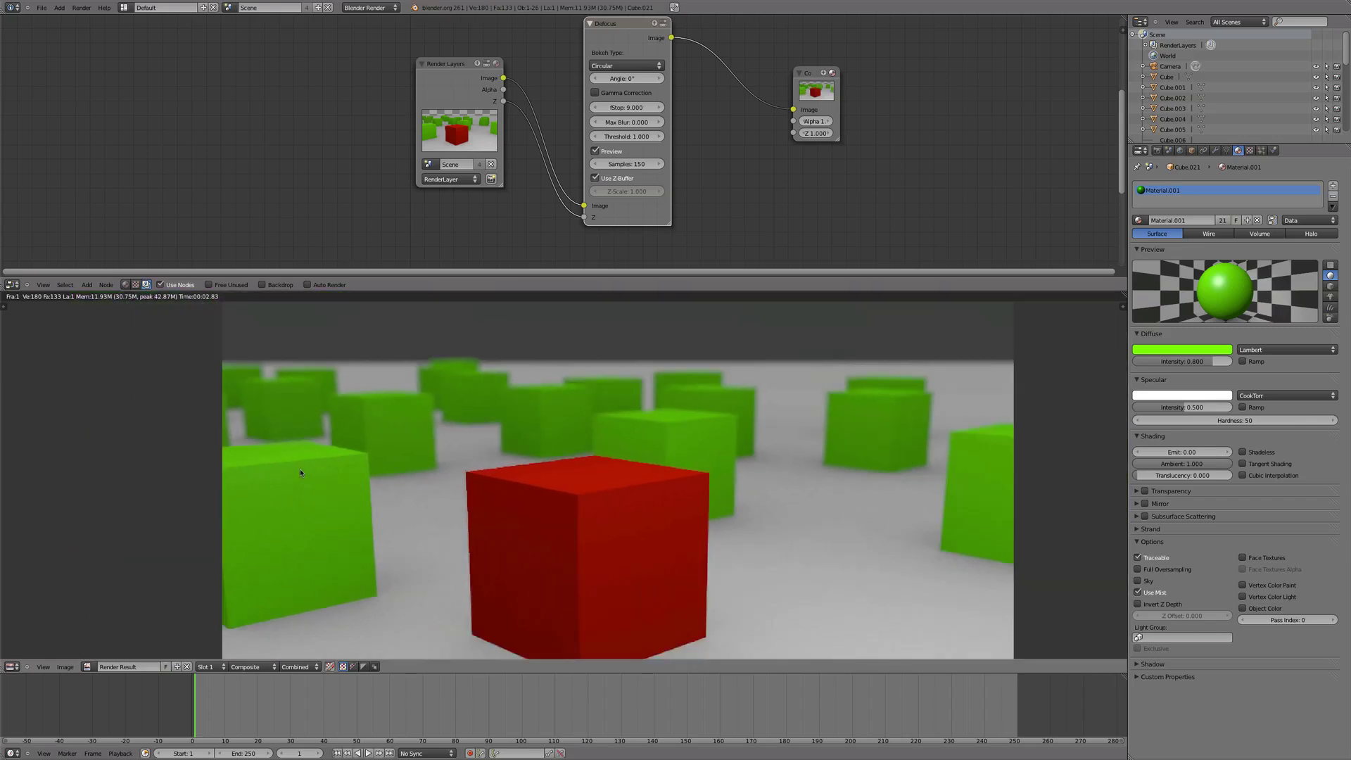
{"action": "middle_click_drag", "start_coordinate": [618, 478], "coordinate": [617, 464]}
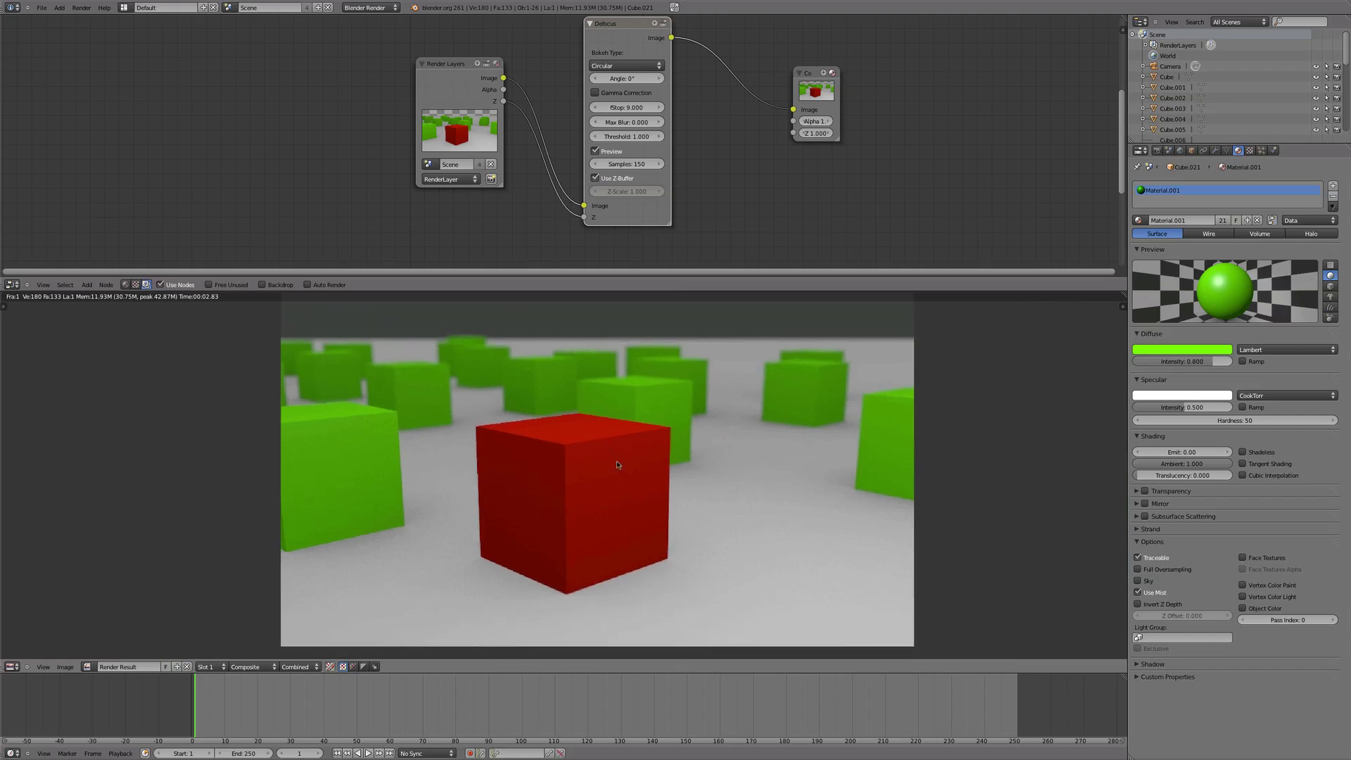
{"action": "scroll", "coordinate": [619, 466], "scroll_direction": "up", "scroll_amount": 3}
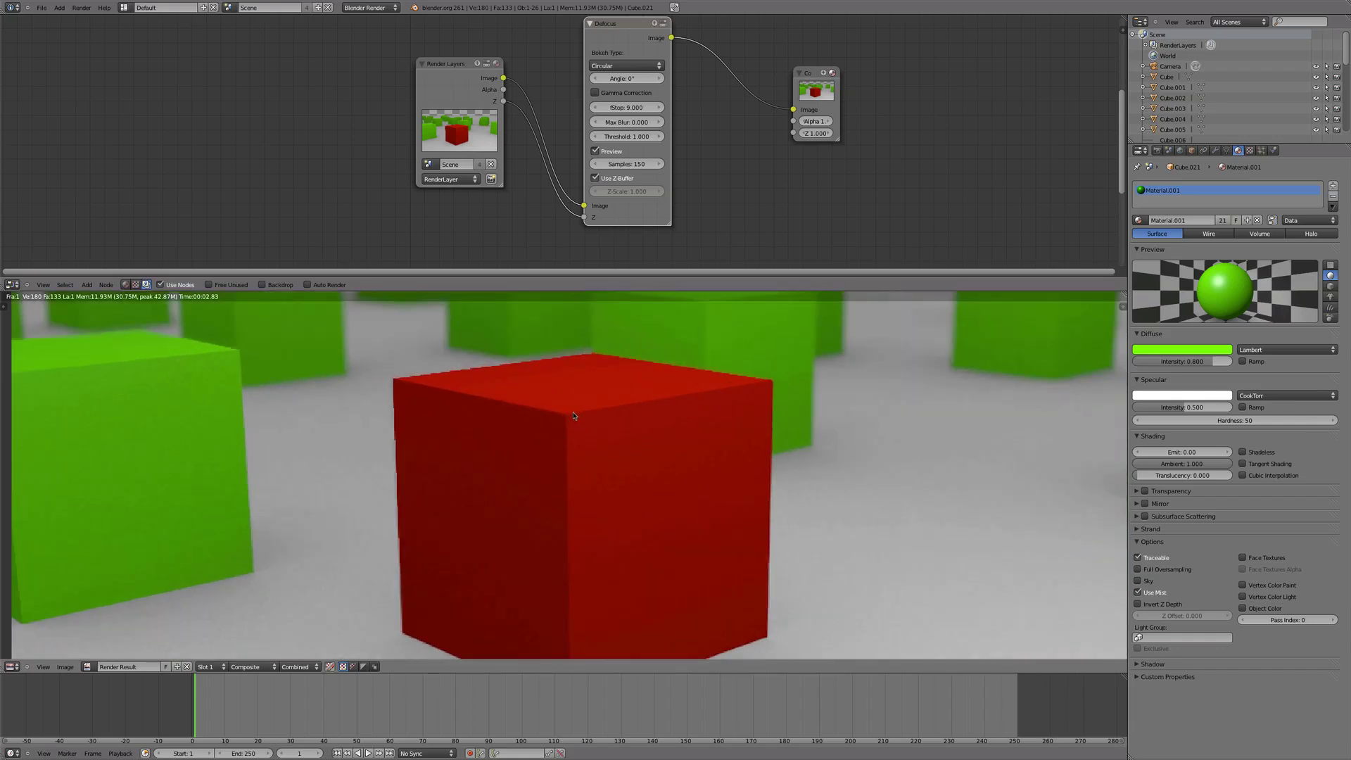
{"action": "scroll", "coordinate": [573, 415], "scroll_direction": "down", "scroll_amount": 5}
- Select the DOF focus empty and slide it along X onto the left green cube
{"action": "key", "text": "shift+F5"}
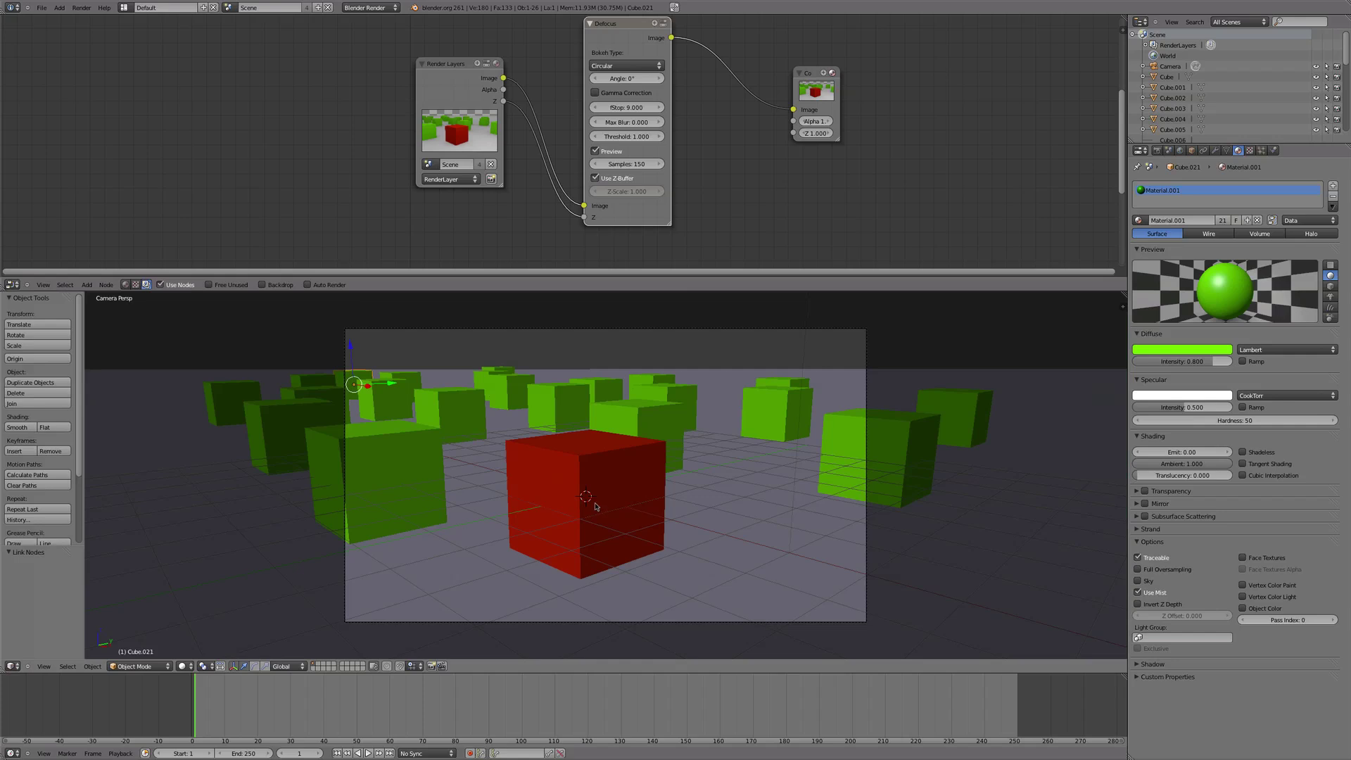
{"action": "right_click", "coordinate": [591, 493]}
{"action": "right_click", "coordinate": [590, 487]}
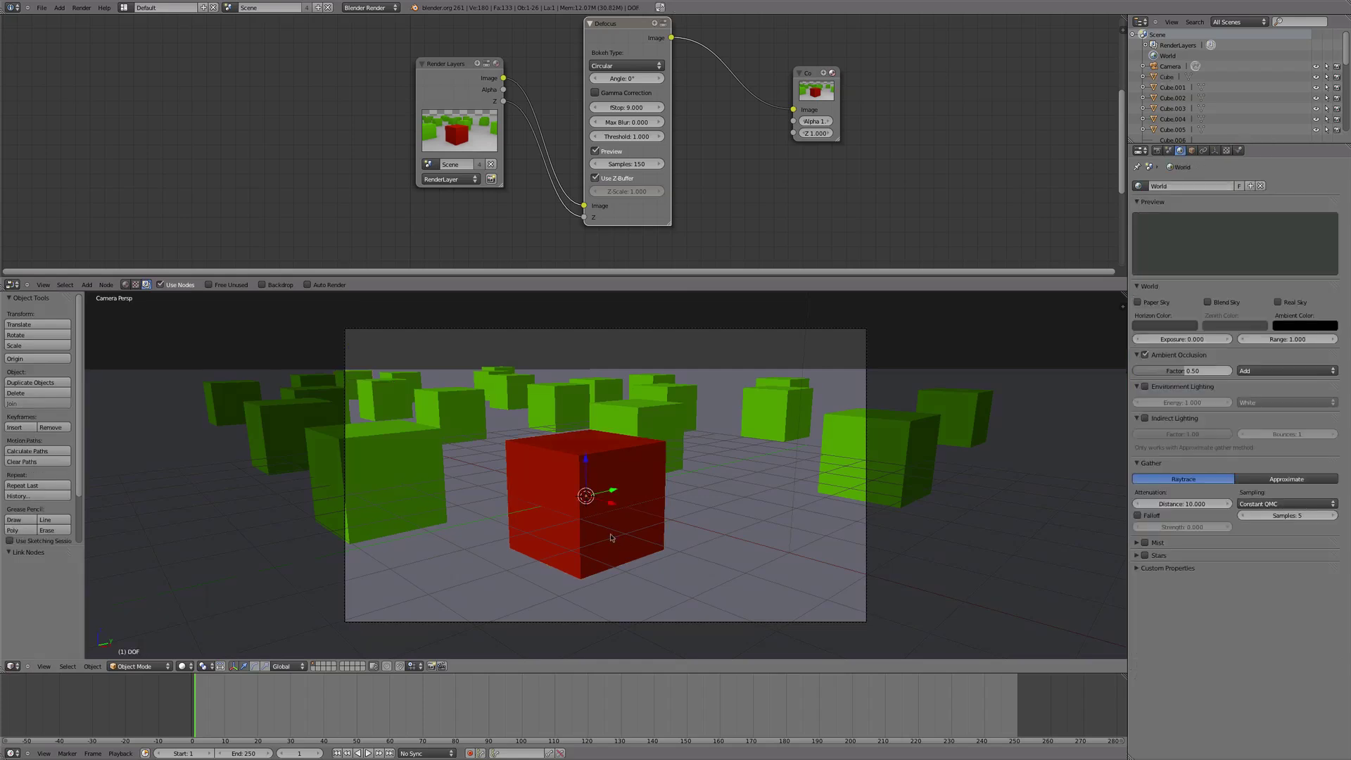
{"action": "key", "text": "g"}
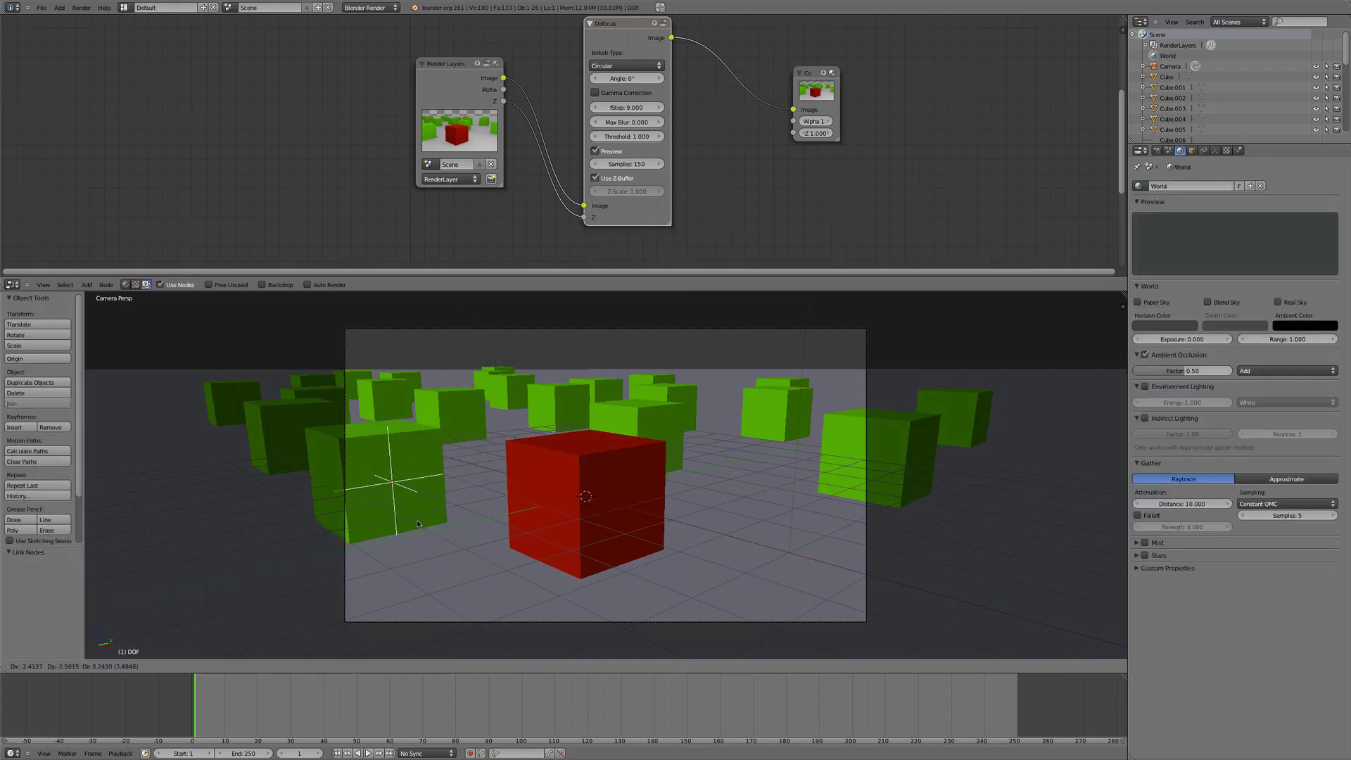
{"action": "key", "text": "x"}
{"action": "left_click", "coordinate": [390, 472]}
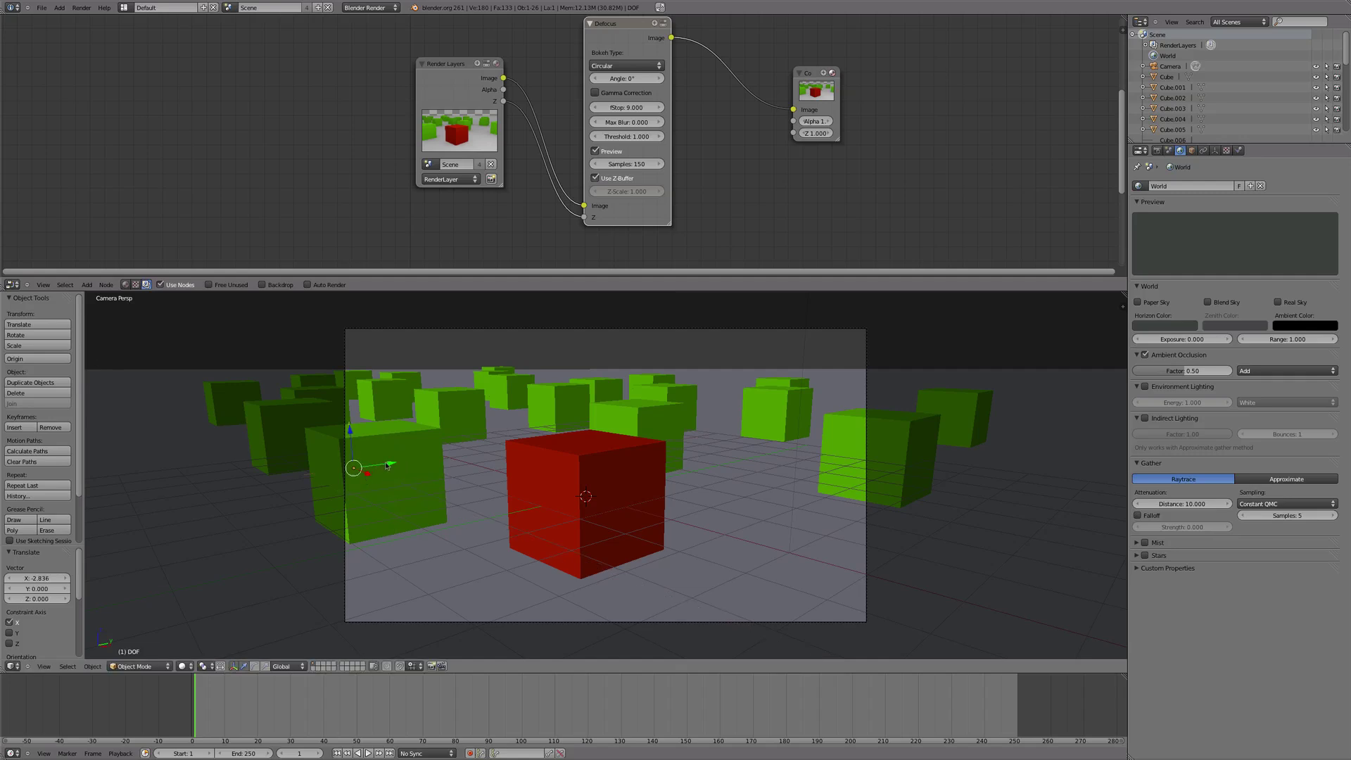
- Center the DOF empty on the left green cube along X and render the image
{"action": "key", "text": "g"}
{"action": "key", "text": "x"}
{"action": "left_click", "coordinate": [388, 468]}
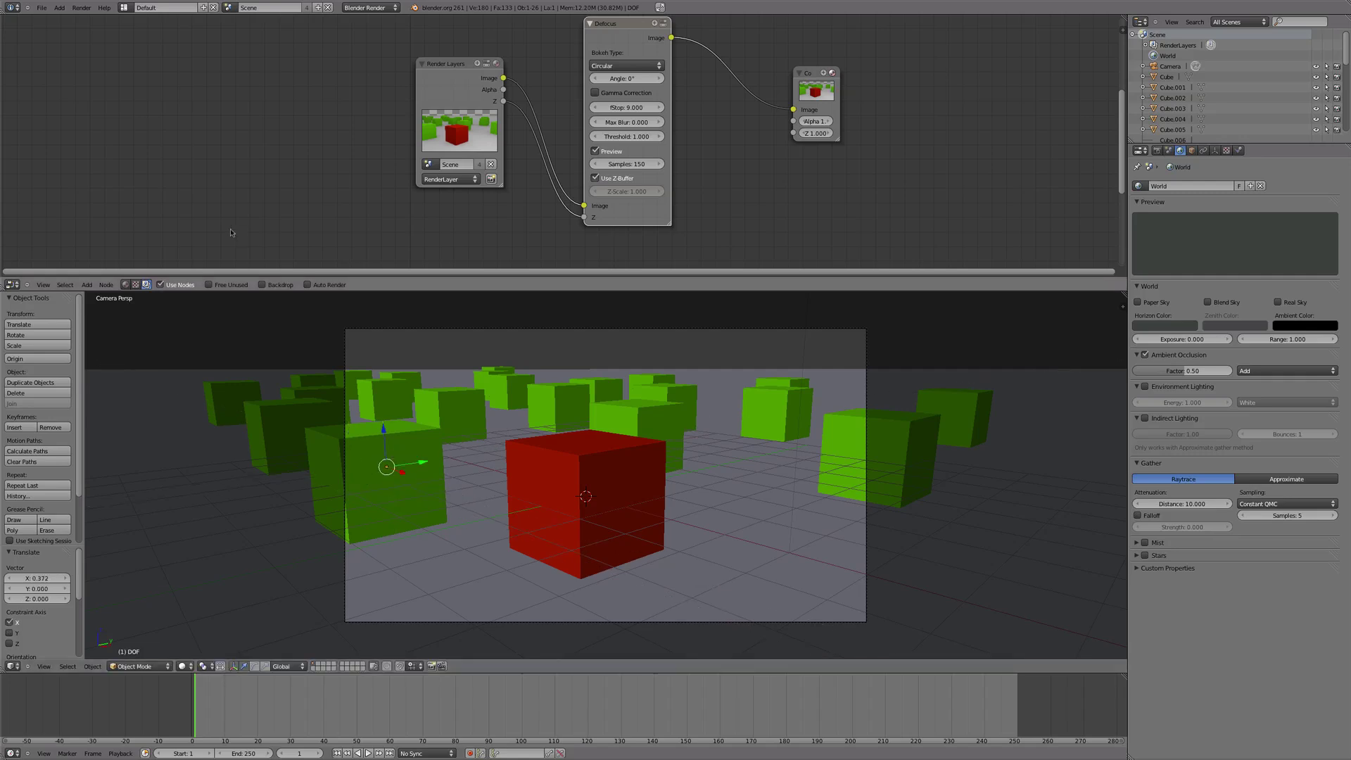
{"action": "left_click", "coordinate": [81, 7]}
{"action": "left_click", "coordinate": [99, 22]}
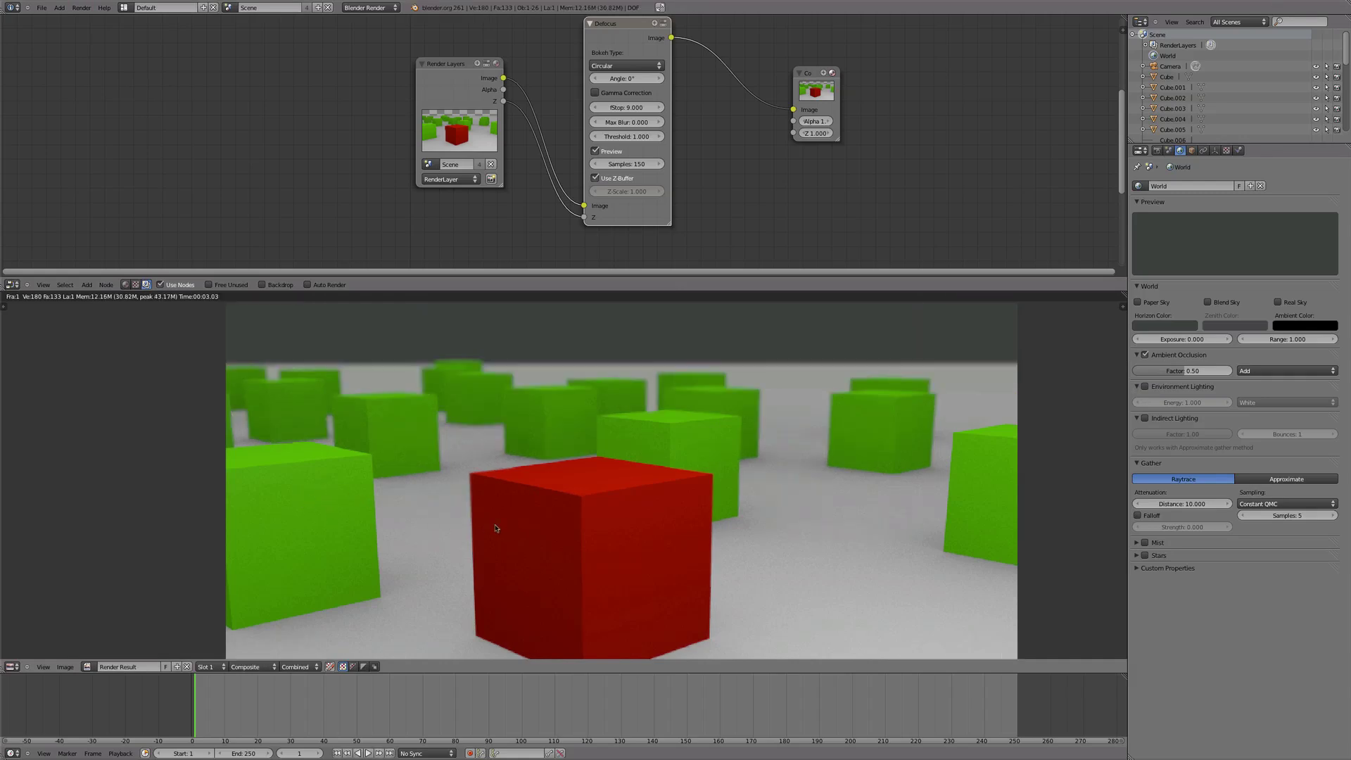
- From top view, place the DOF empty on a rear green cube, then render through the camera
{"action": "key", "text": "Escape"}
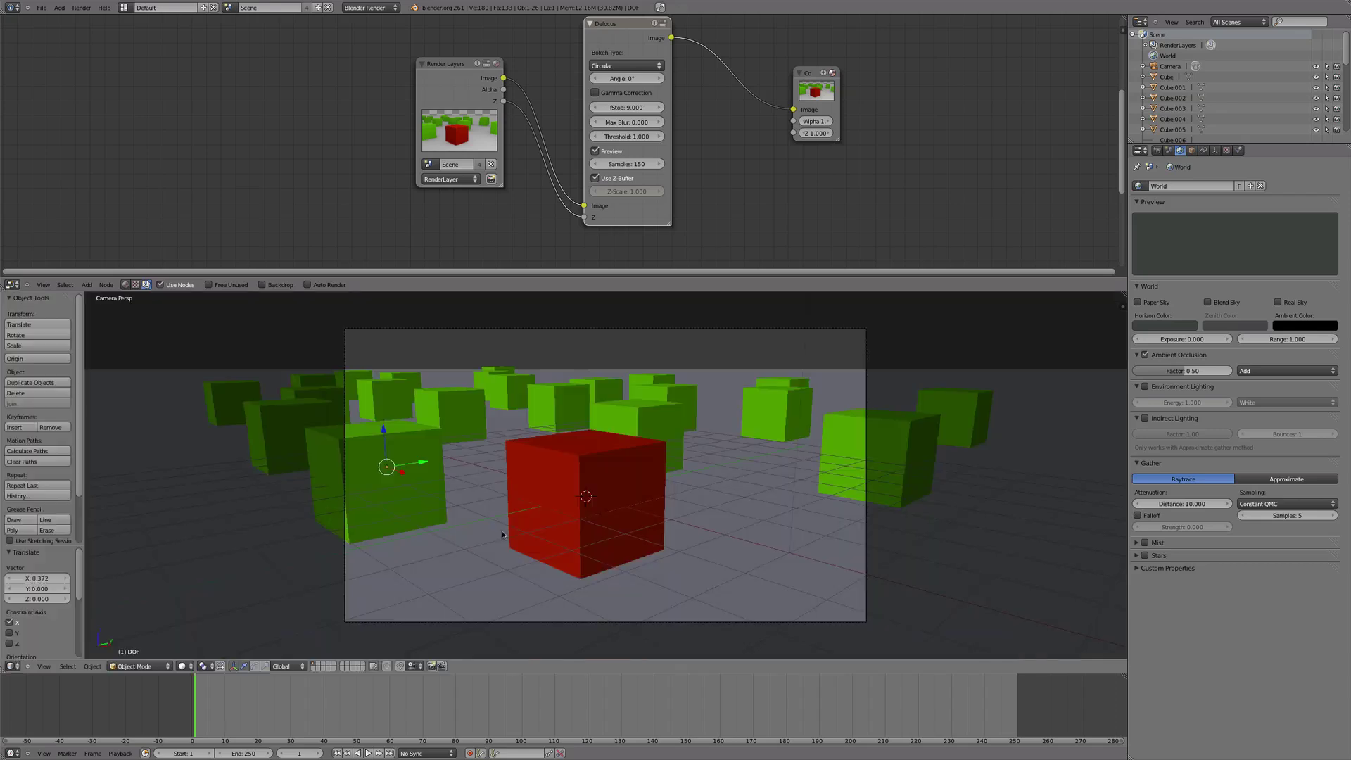
{"action": "key", "text": "KP_7"}
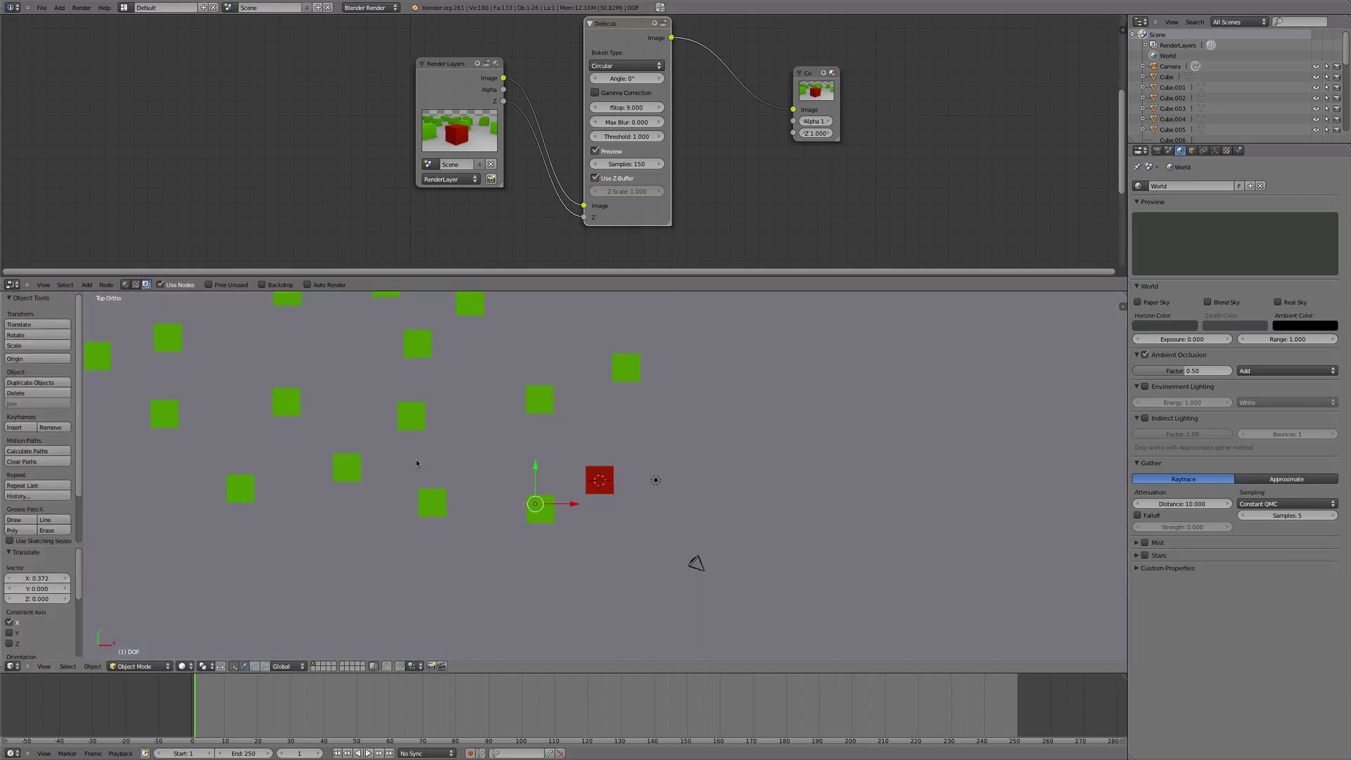
{"action": "key", "text": "g"}
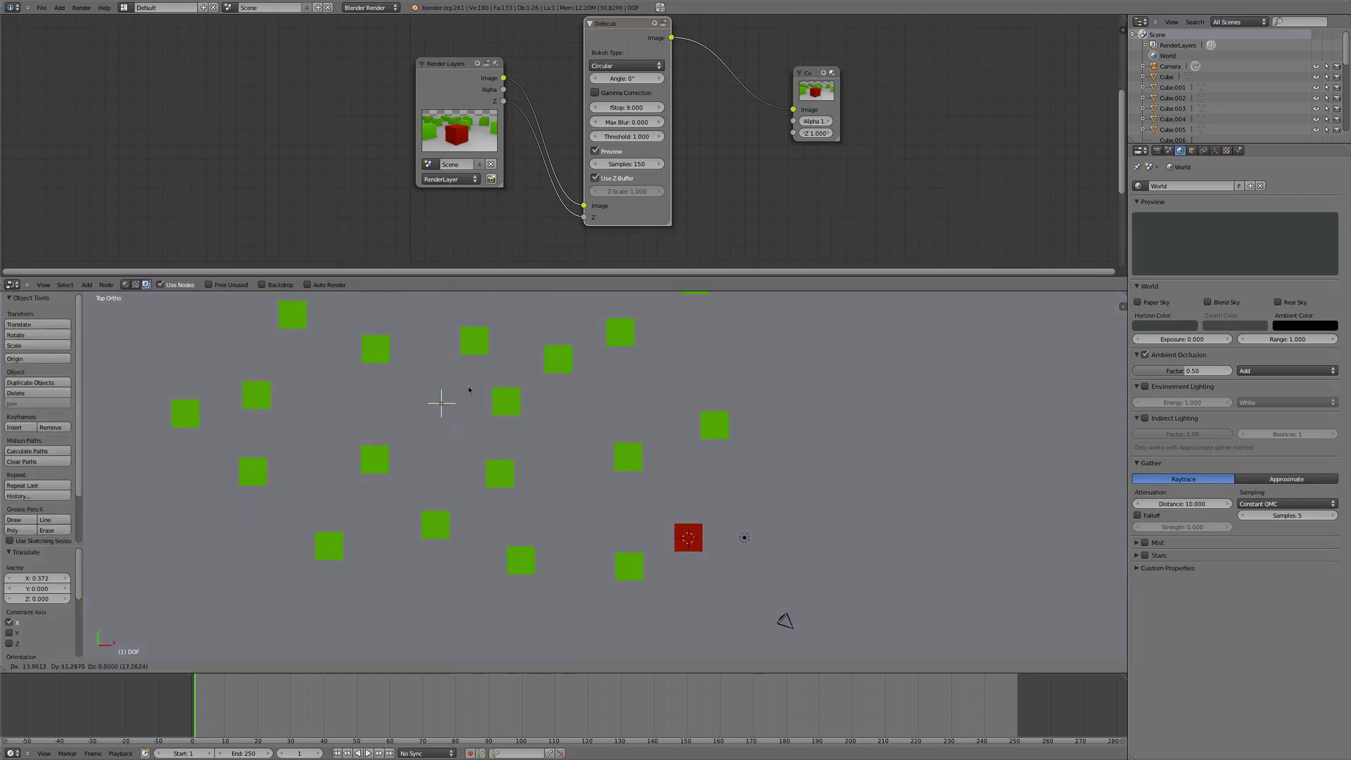
{"action": "left_click", "coordinate": [551, 408]}
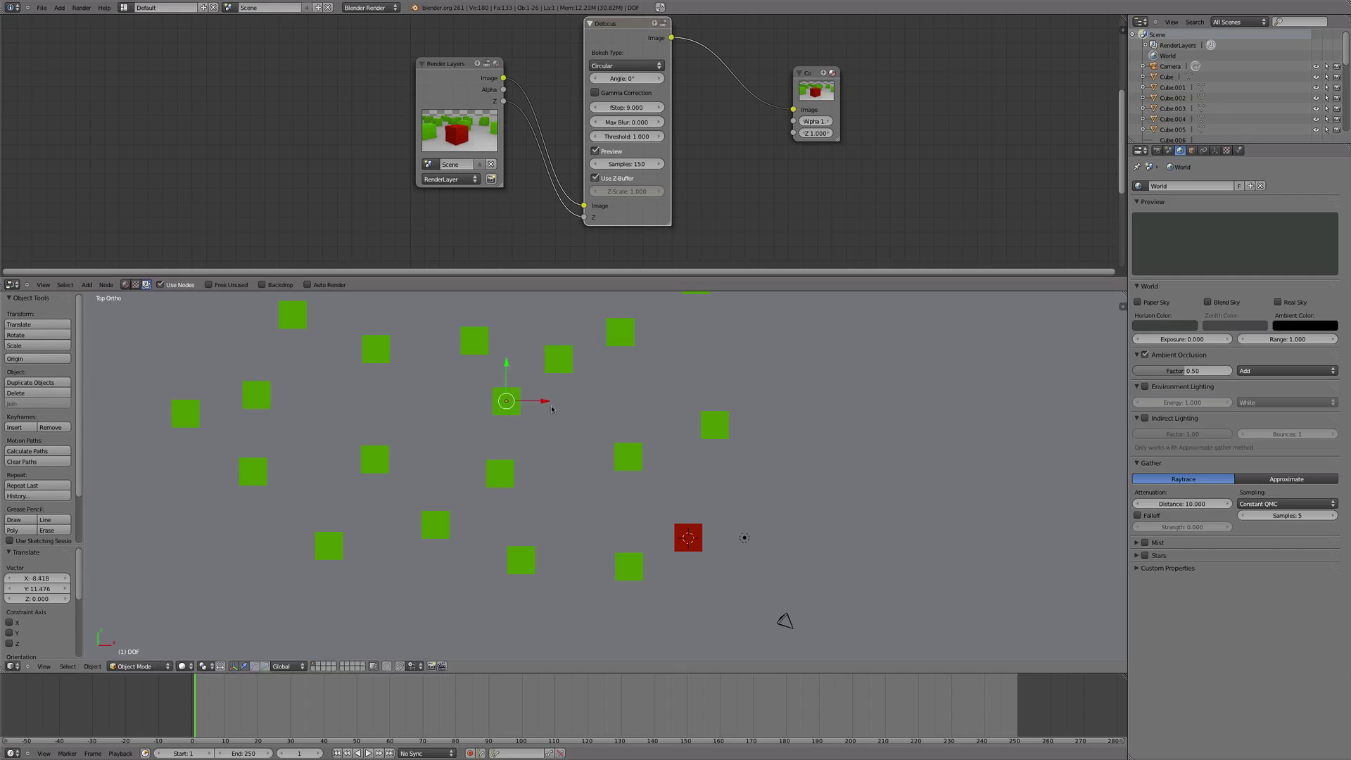
{"action": "key", "text": "KP_0"}
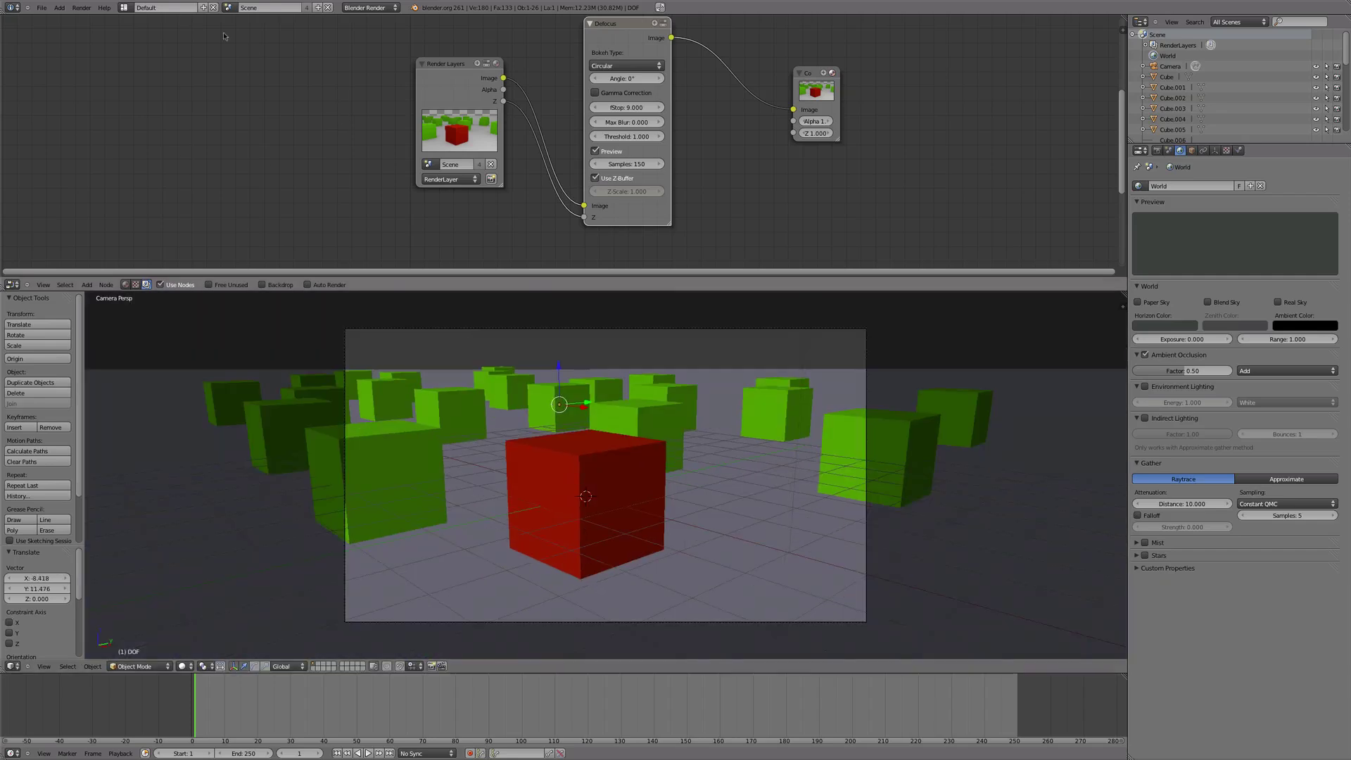
{"action": "left_click", "coordinate": [81, 8]}
{"action": "left_click", "coordinate": [102, 20]}
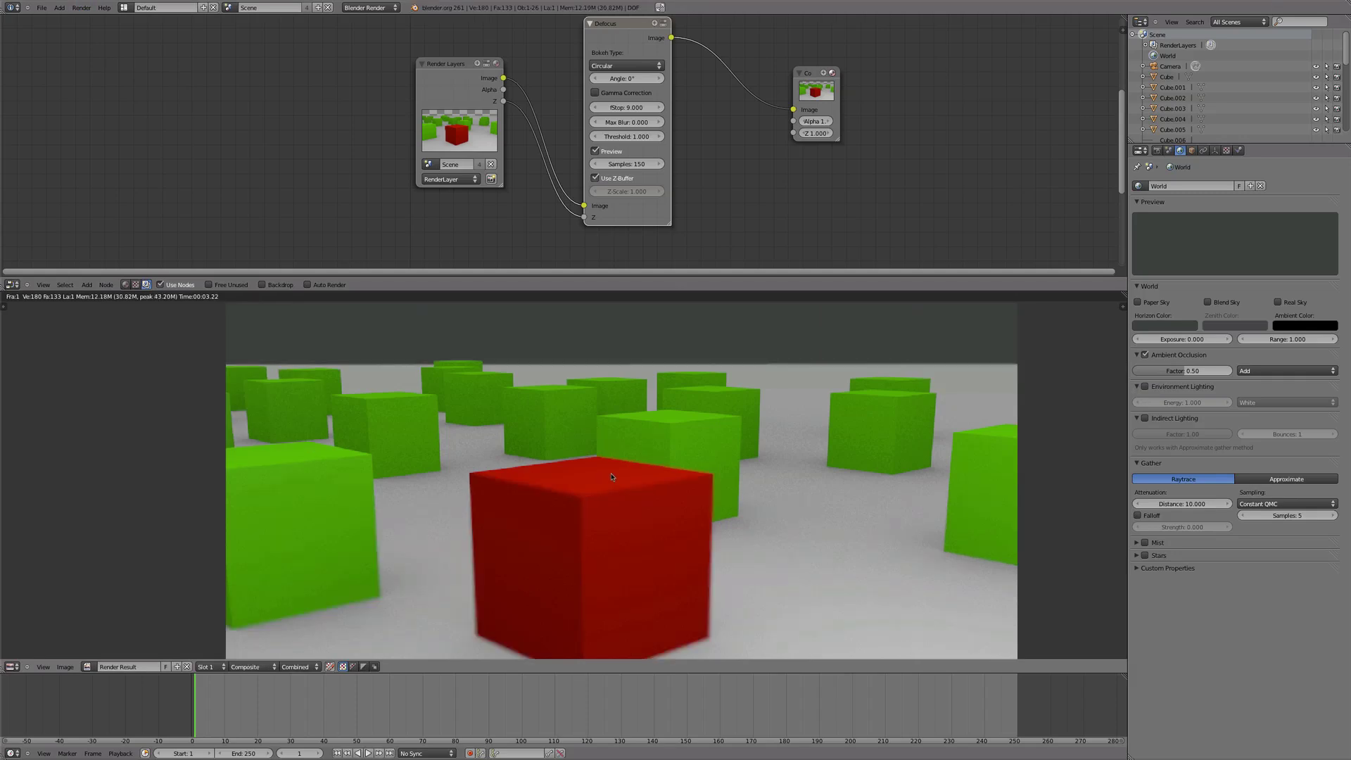
{"action": "scroll", "coordinate": [587, 517], "scroll_direction": "up", "scroll_amount": 3}
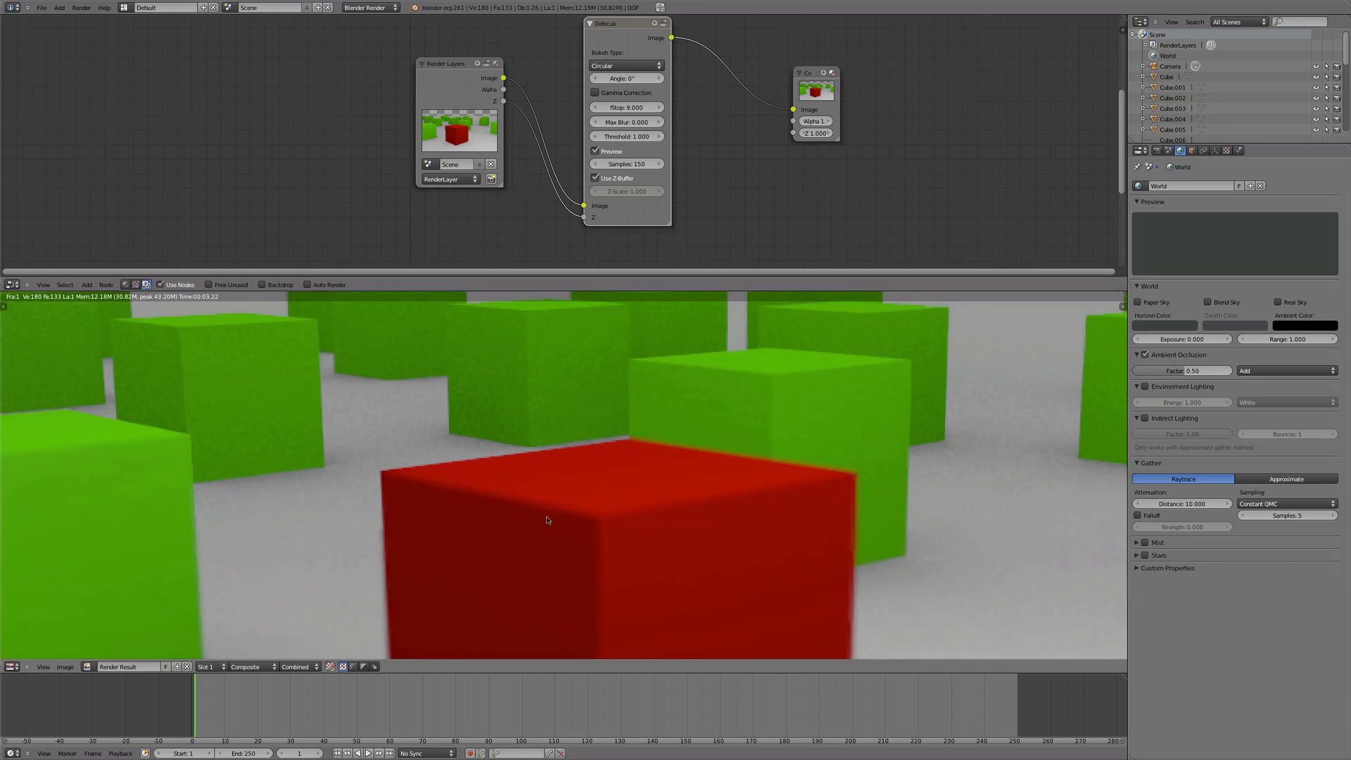
{"action": "scroll", "coordinate": [654, 533], "scroll_direction": "down", "scroll_amount": 6}
{"action": "scroll", "coordinate": [616, 536], "scroll_direction": "up", "scroll_amount": 1}
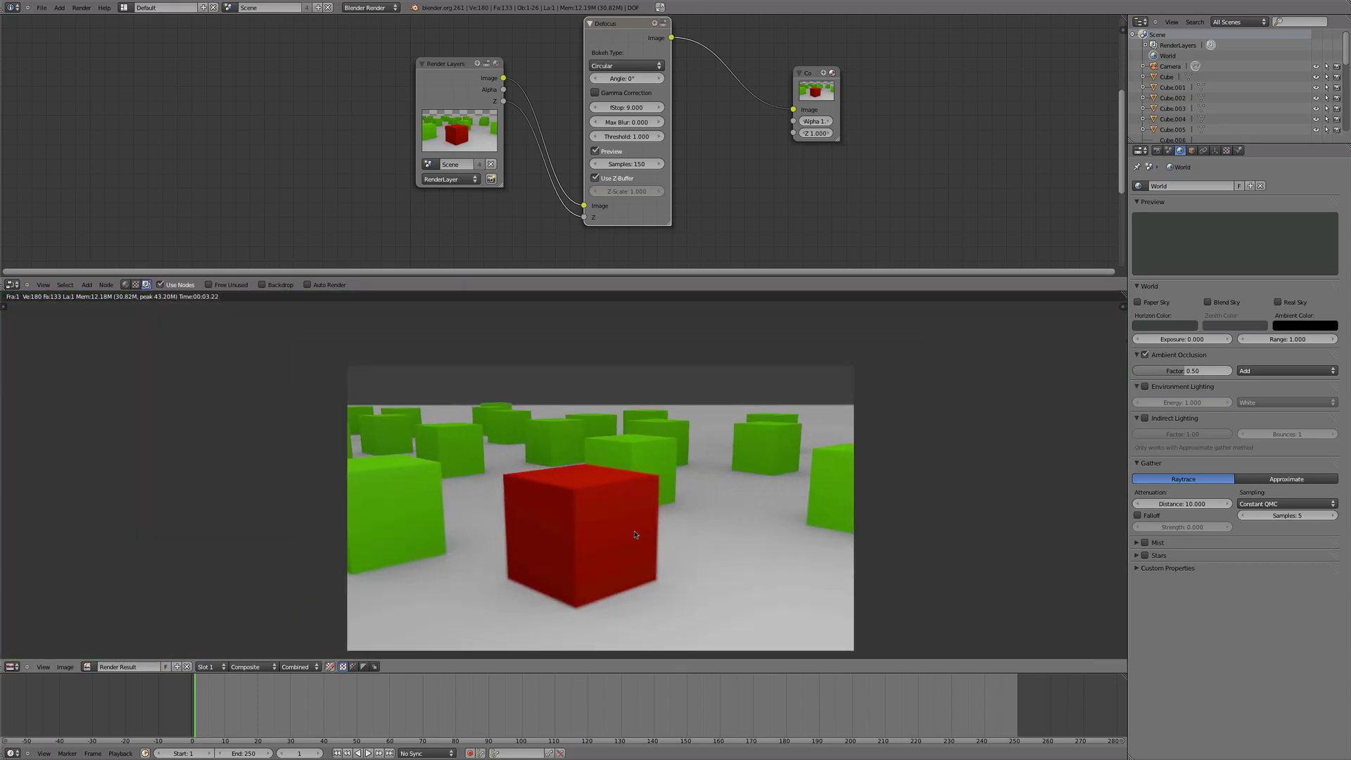